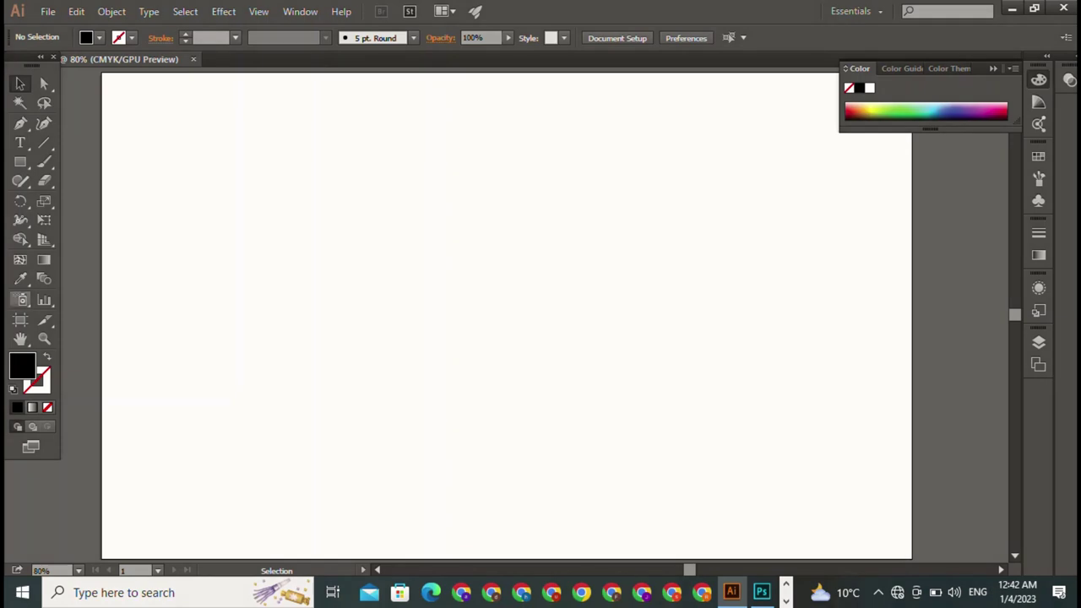
Step: Place the text 'RA' near the artboard's upper left in 60 pt Goudy Stout
left_click(20, 123)
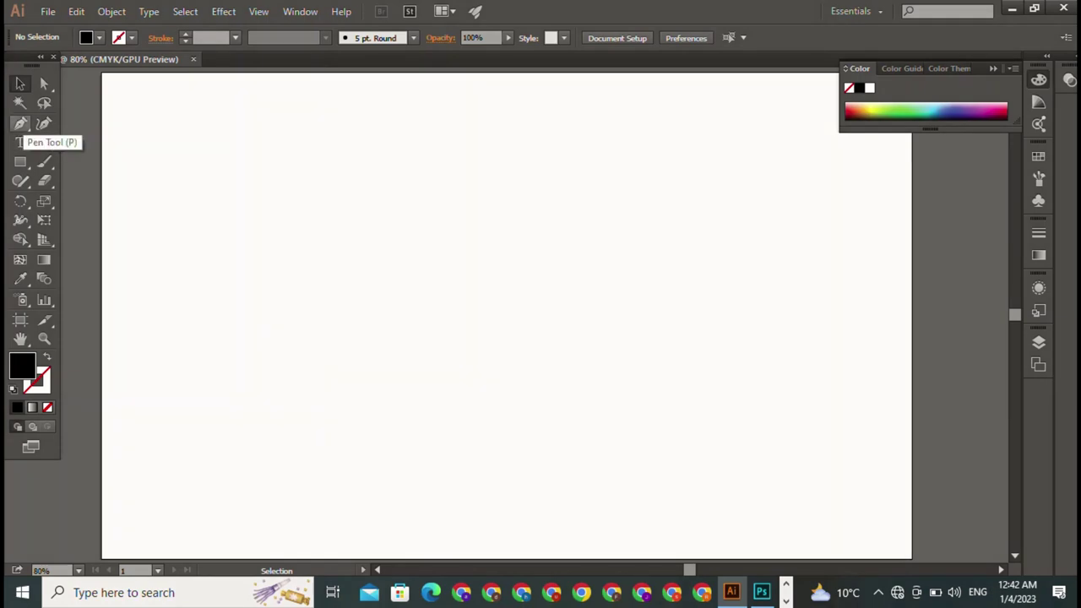
left_click(21, 143)
left_click(257, 173)
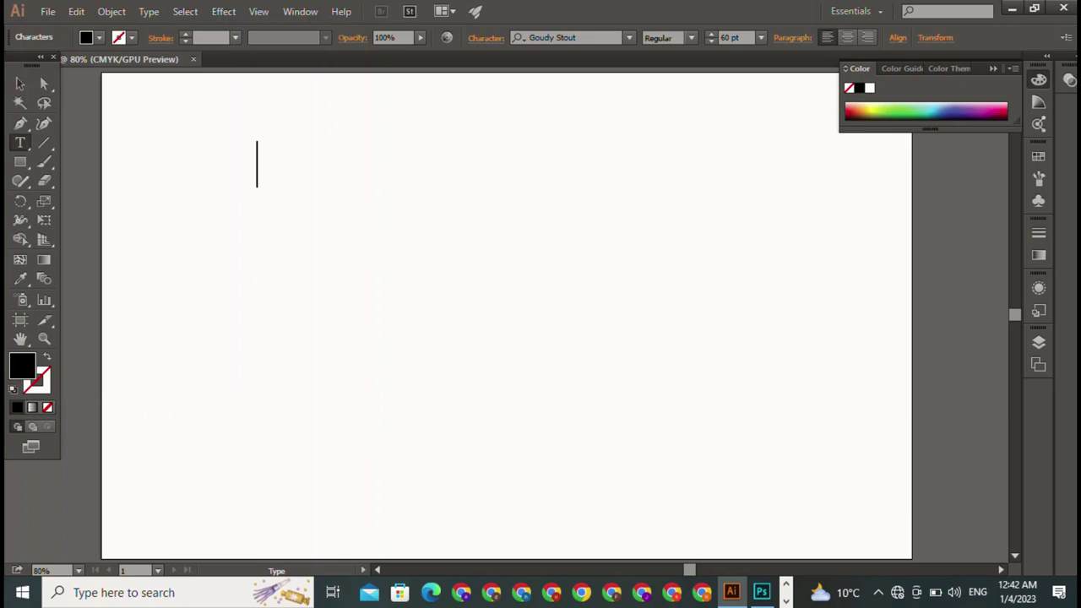
type("R")
type("A")
key("Escape")
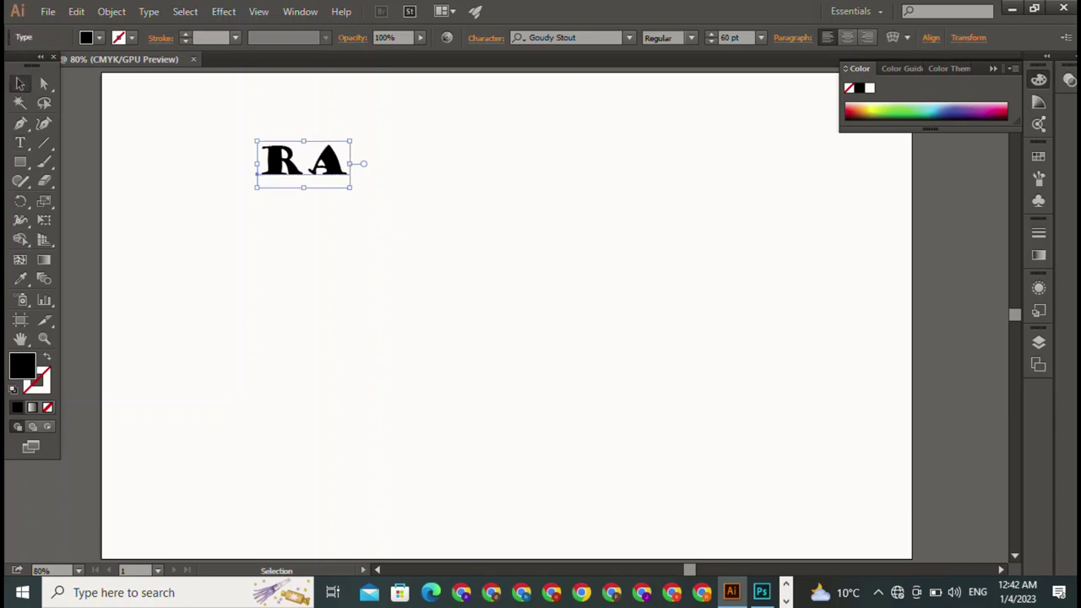
Step: Try the Matura MT Script Capitals font on the RA text
left_click(628, 37)
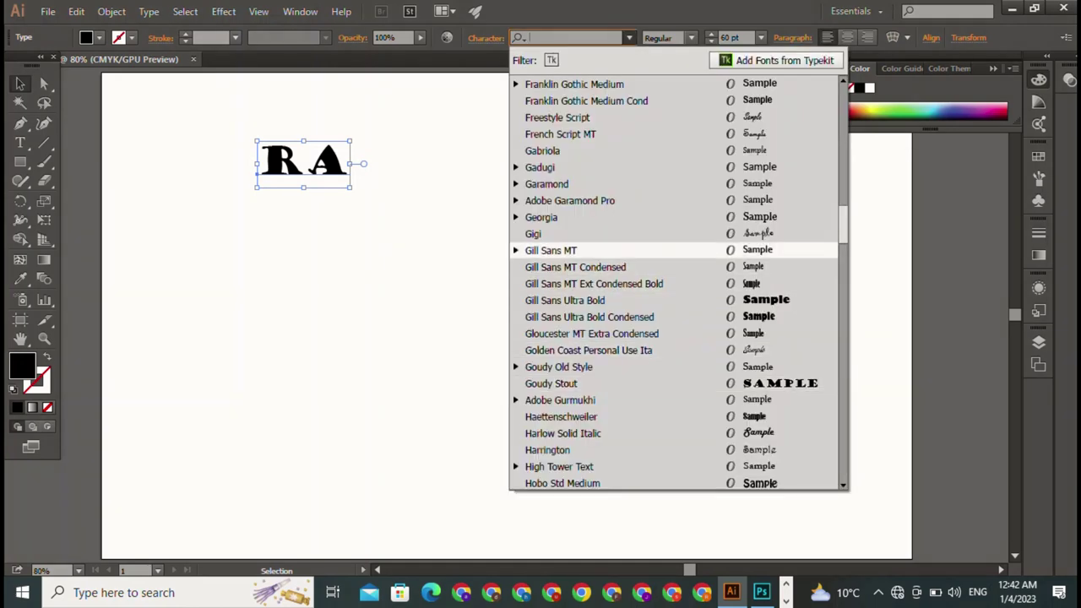
scroll(675, 397, "down", 2)
scroll(676, 397, "down", 3)
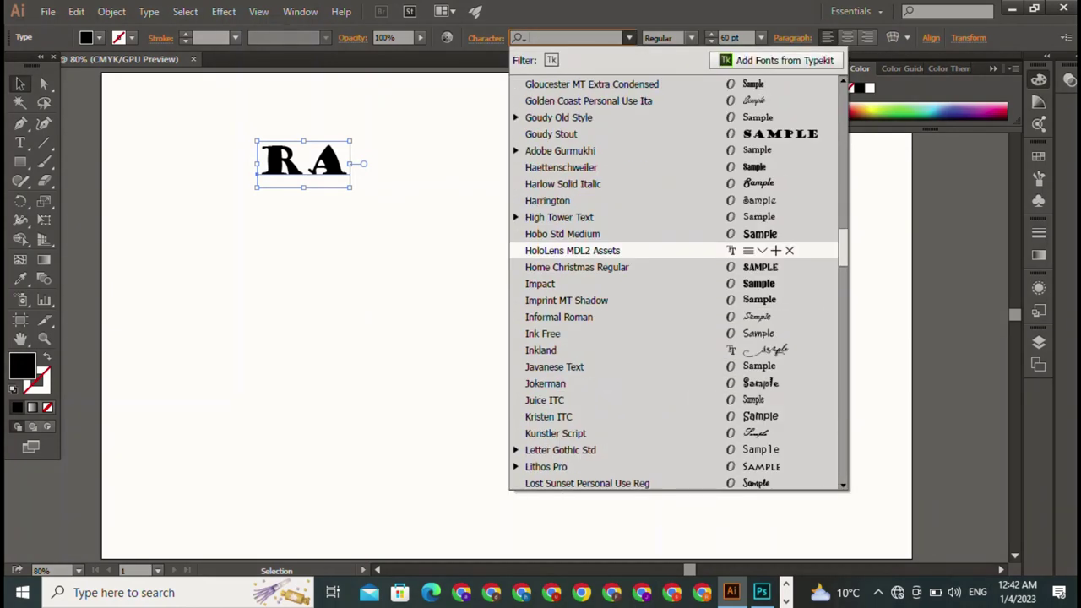
scroll(676, 397, "down", 3)
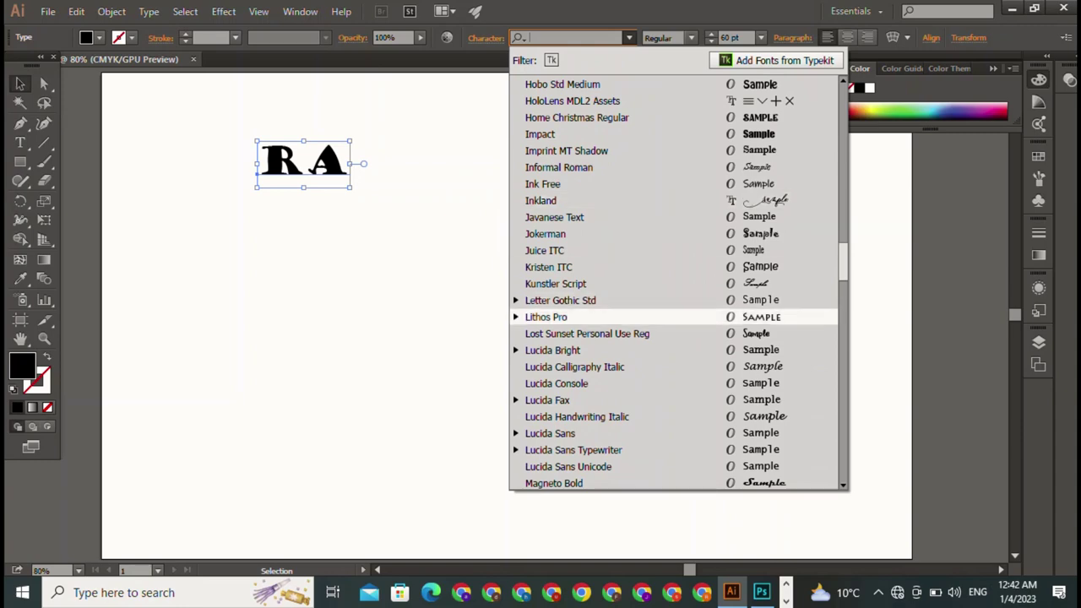
scroll(659, 300, "down", 3)
scroll(659, 300, "down", 3)
left_click(591, 333)
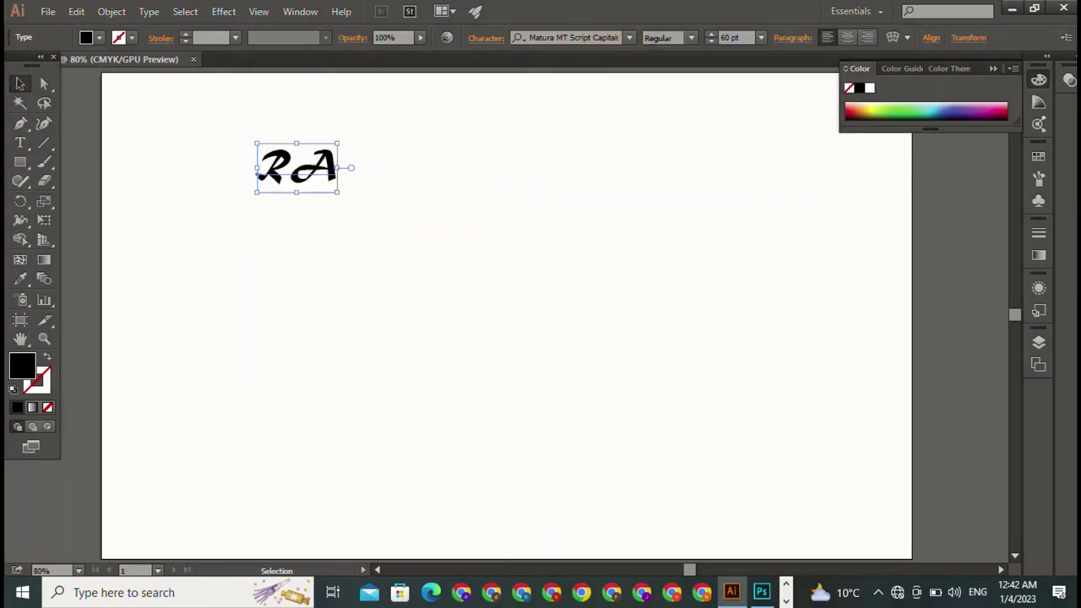
Step: Try the 小塚明朝 Pro font on the RA text
left_click(629, 37)
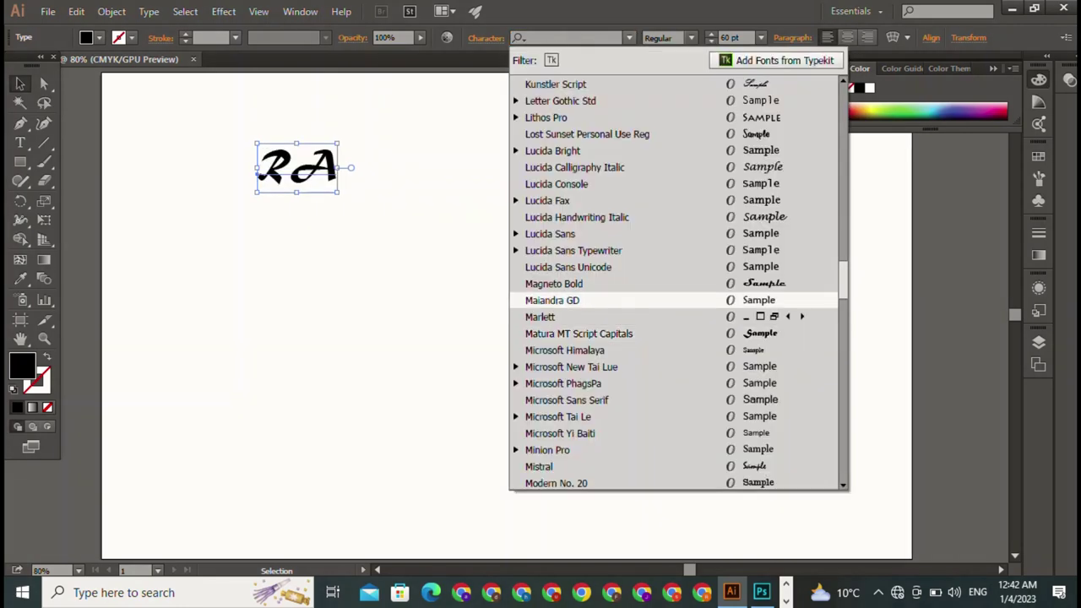
scroll(676, 279, "down", 3)
scroll(676, 278, "down", 2)
scroll(676, 279, "down", 2)
scroll(675, 279, "down", 4)
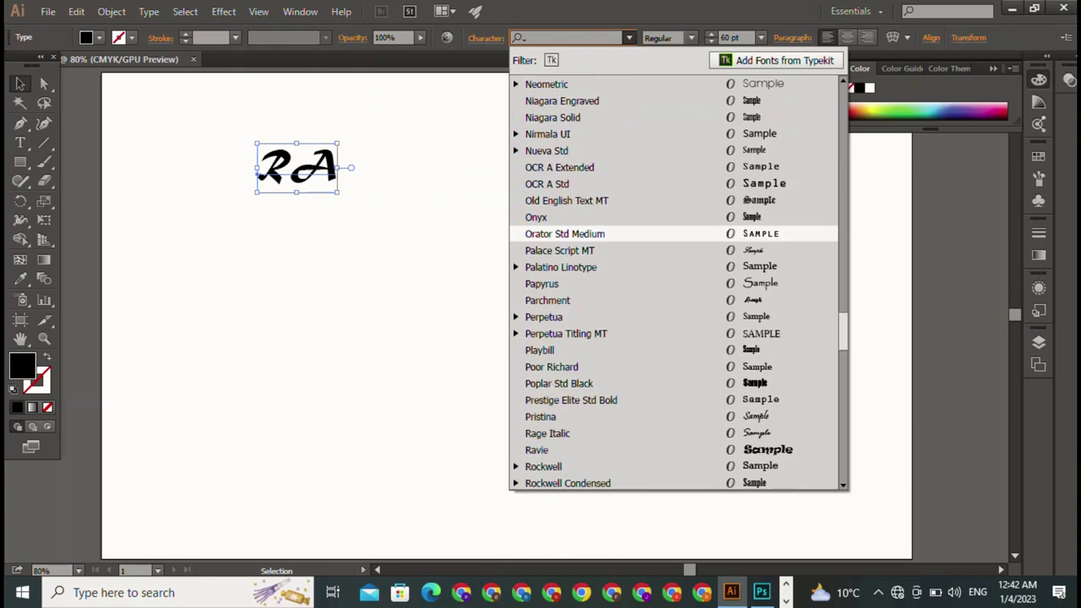
scroll(676, 279, "down", 1)
scroll(676, 278, "down", 1)
scroll(676, 279, "down", 4)
scroll(676, 279, "down", 4)
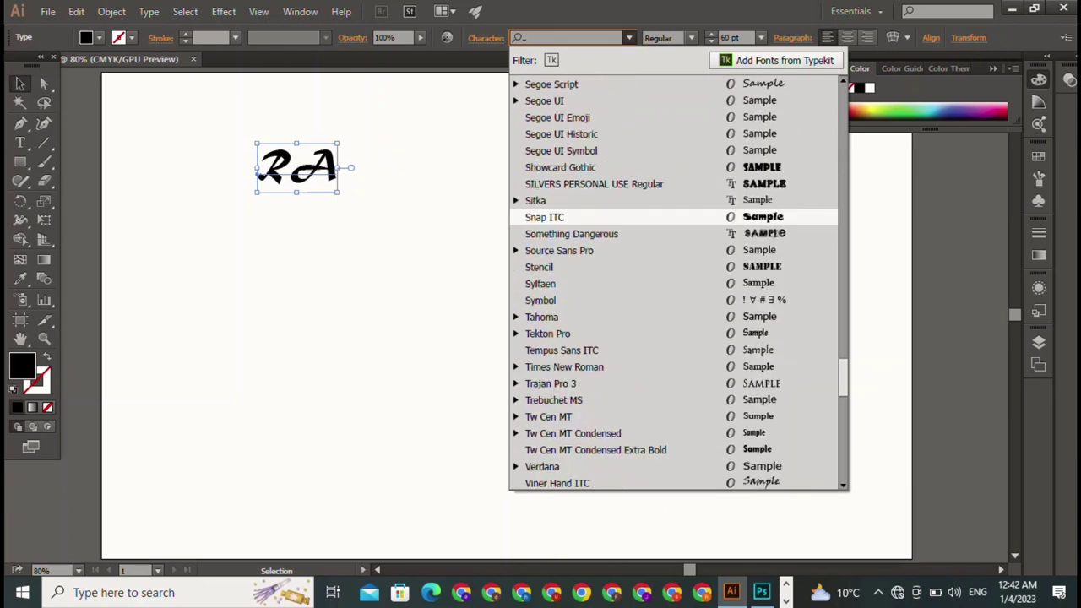
scroll(676, 279, "down", 4)
scroll(676, 279, "down", 1)
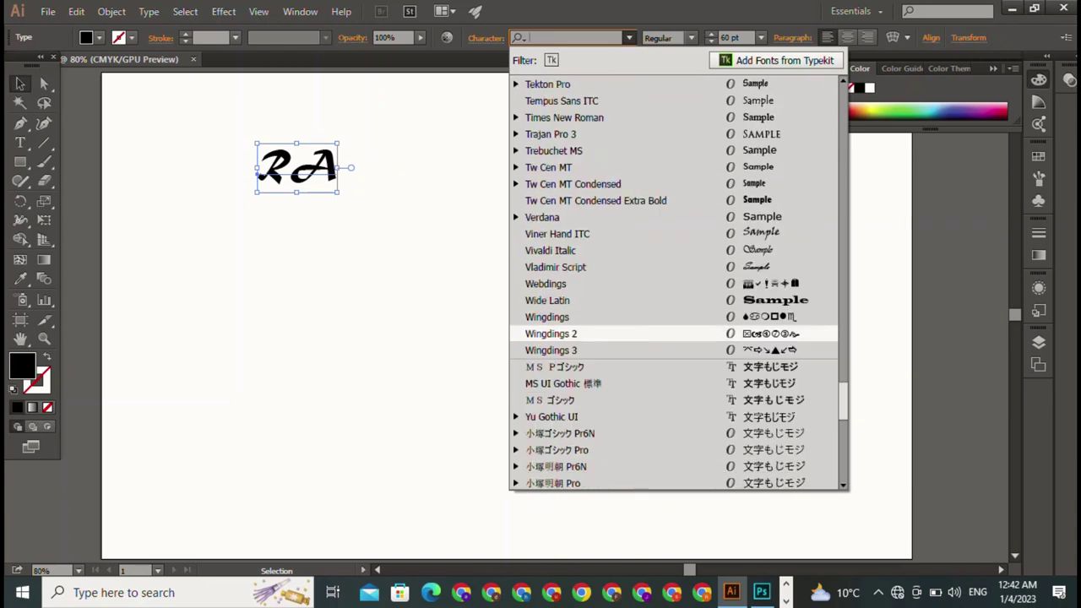
scroll(676, 279, "down", 4)
left_click(553, 234)
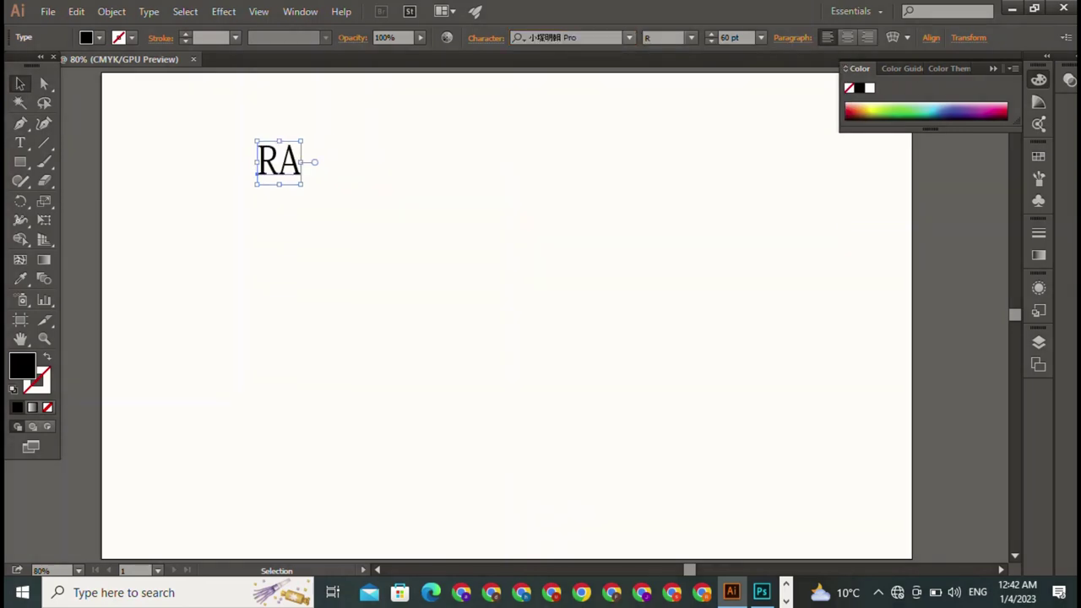
Step: Try Atomic Alice Bold Regular, then a rough script italic font, on RA
left_click(628, 37)
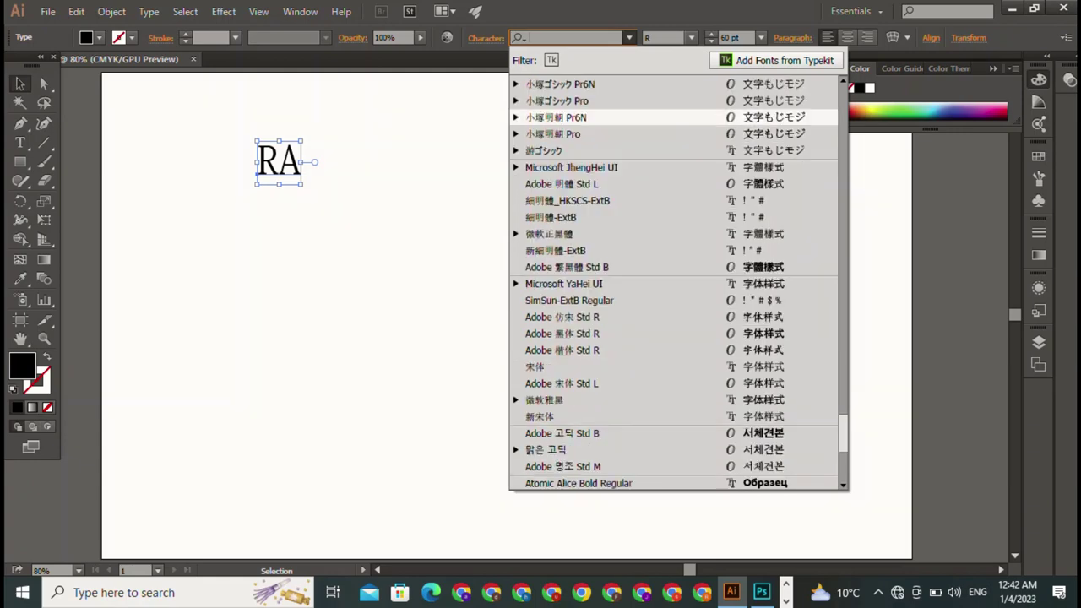
left_click(578, 483)
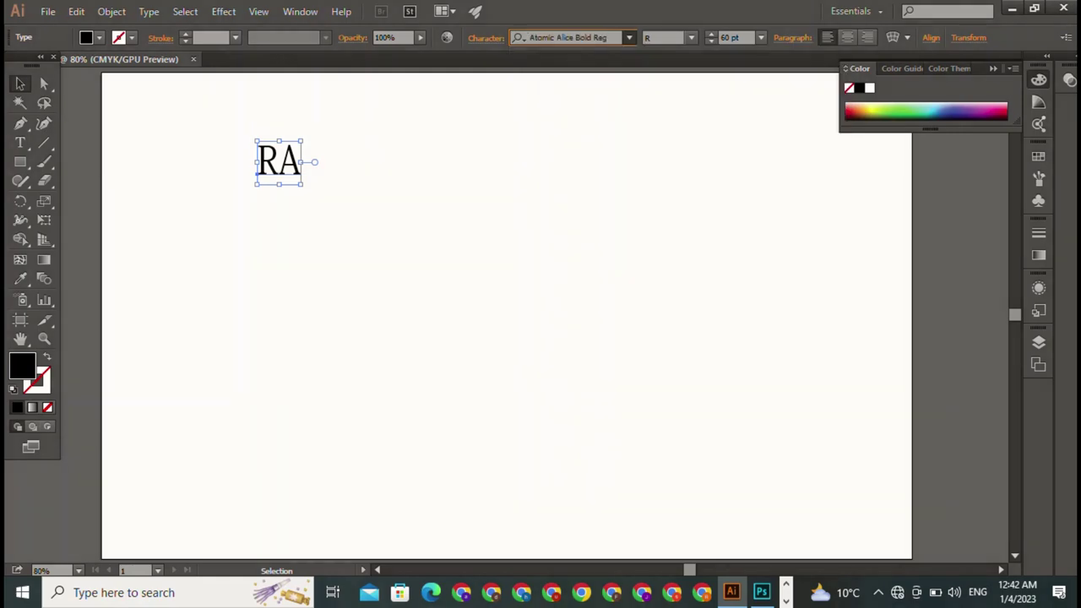
left_click(629, 37)
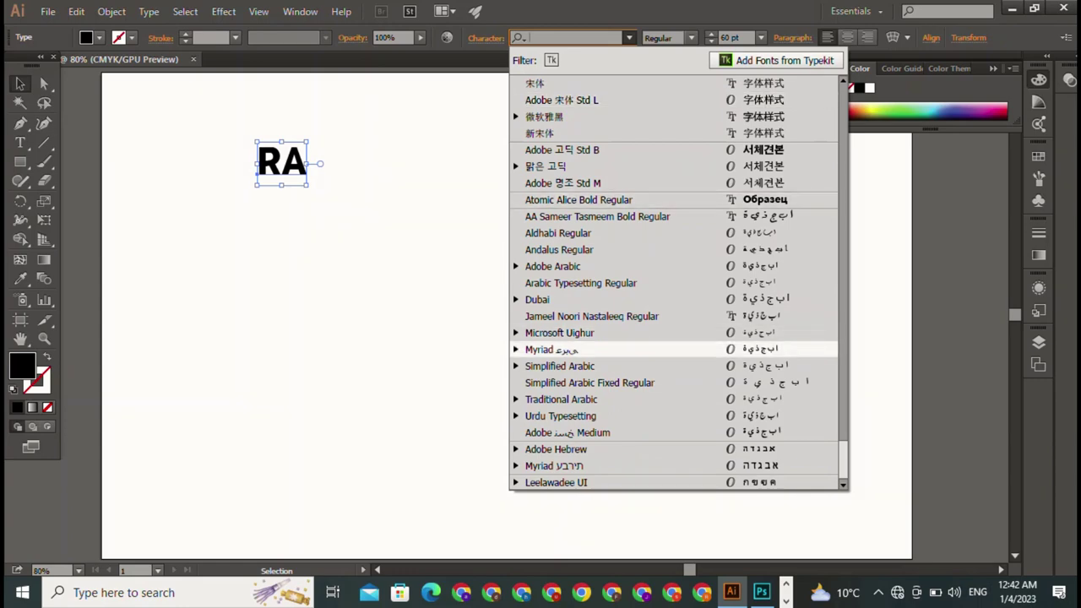
scroll(679, 282, "up", 10)
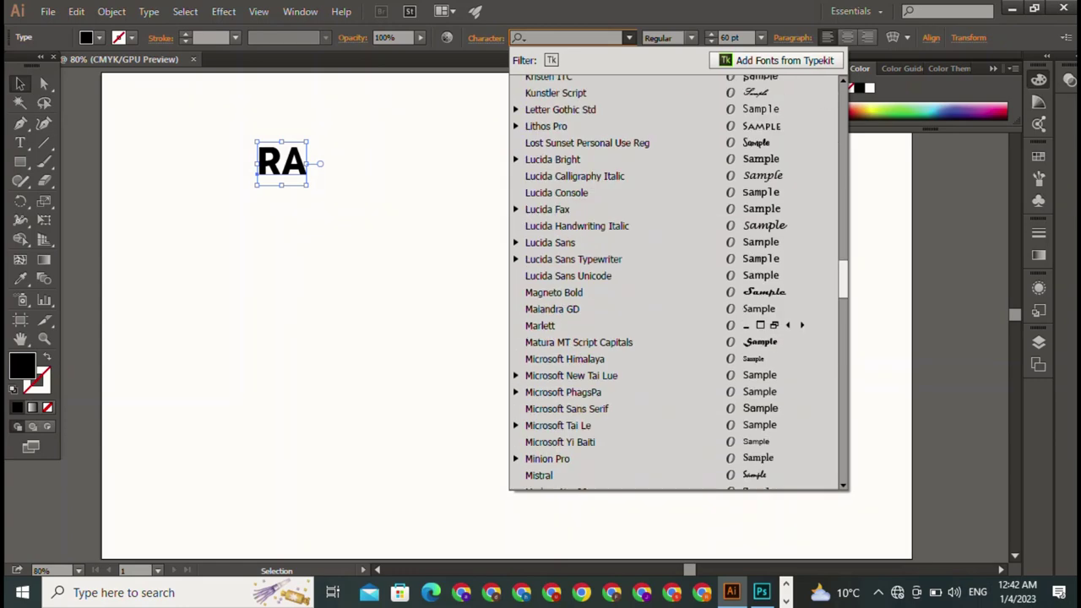
scroll(678, 282, "up", 10)
left_click(611, 117)
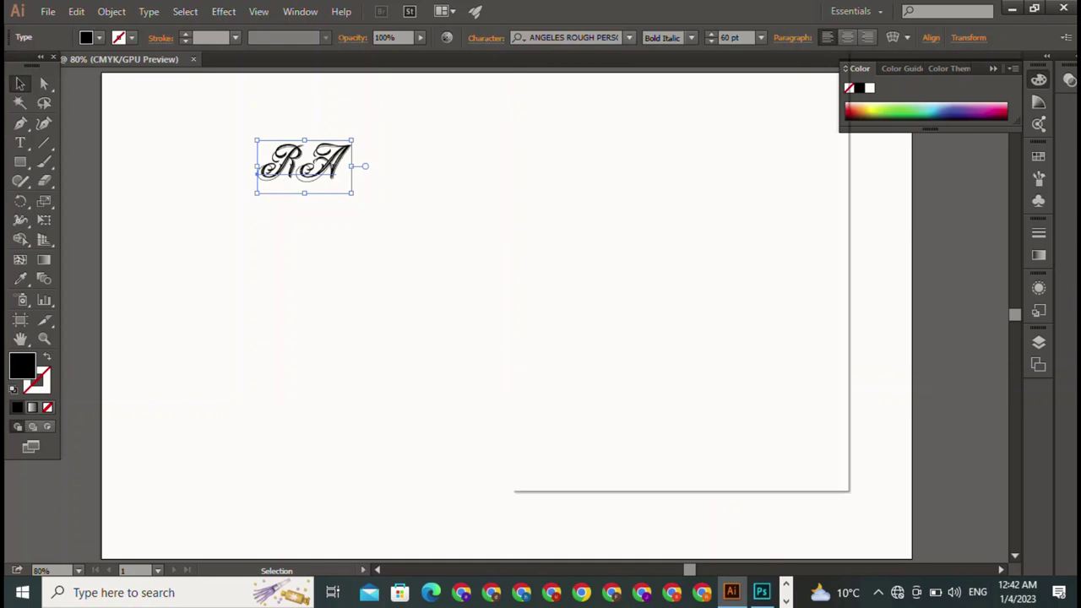
Step: Try Bauhaus 93, then search 'billy' and apply BILLY ARGEL FONT to RA
left_click(629, 37)
left_click(592, 200)
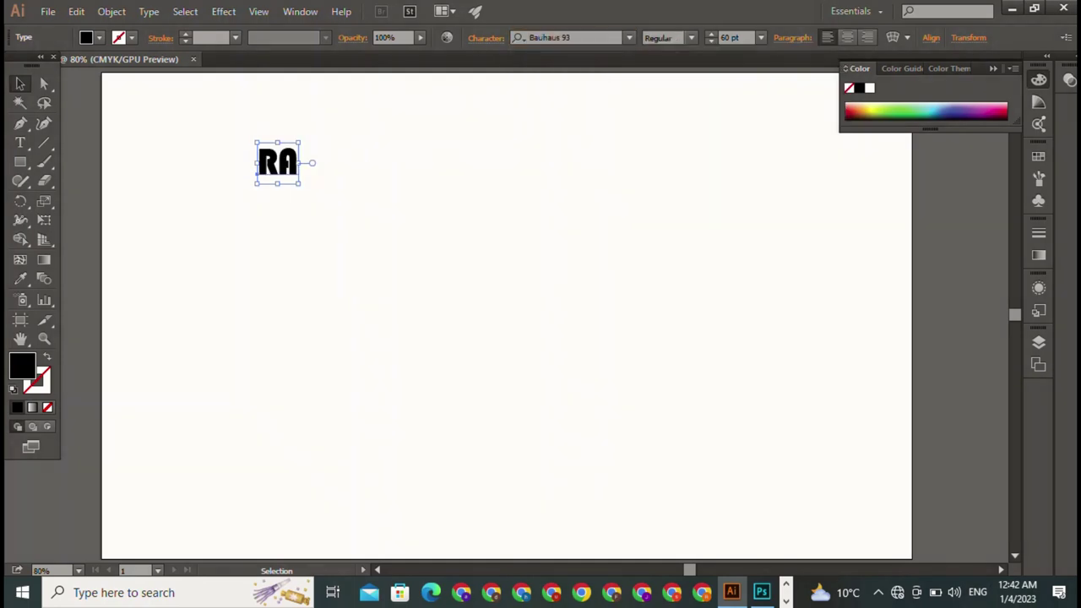
key("BackSpace")
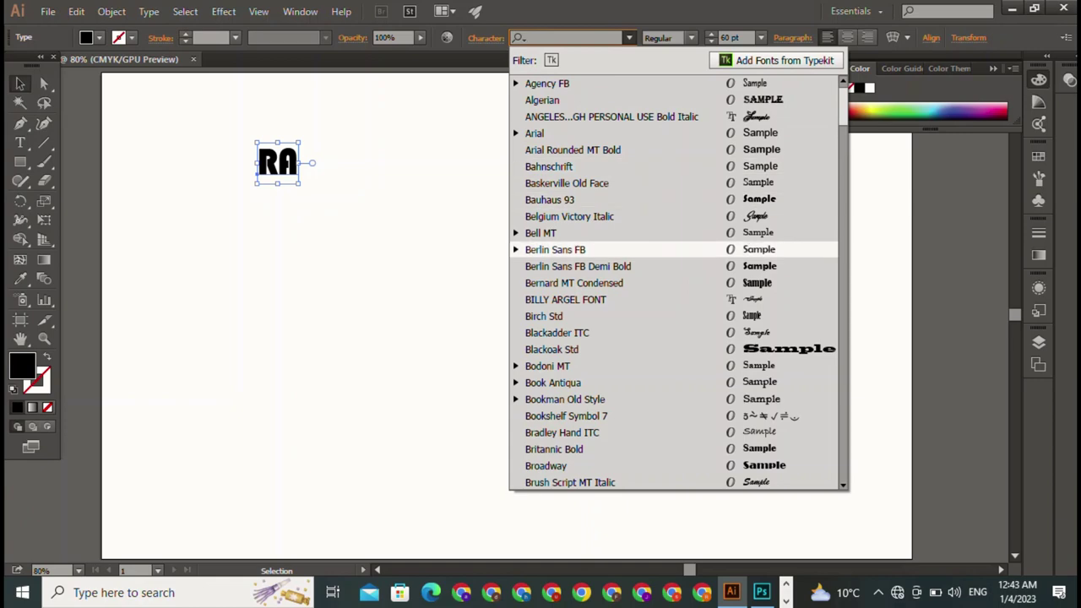
type("billy")
key("Return")
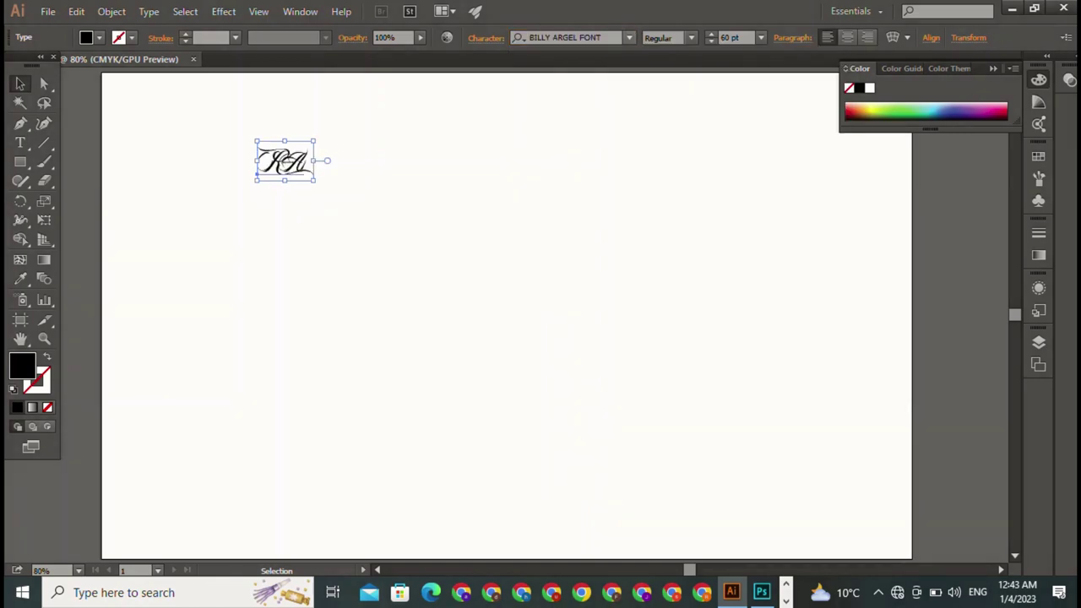
Step: Try the Capture it font, then settle on the Checkpoint Charlie stencil font
left_click(628, 37)
scroll(676, 279, "down", 2)
scroll(676, 279, "down", 2)
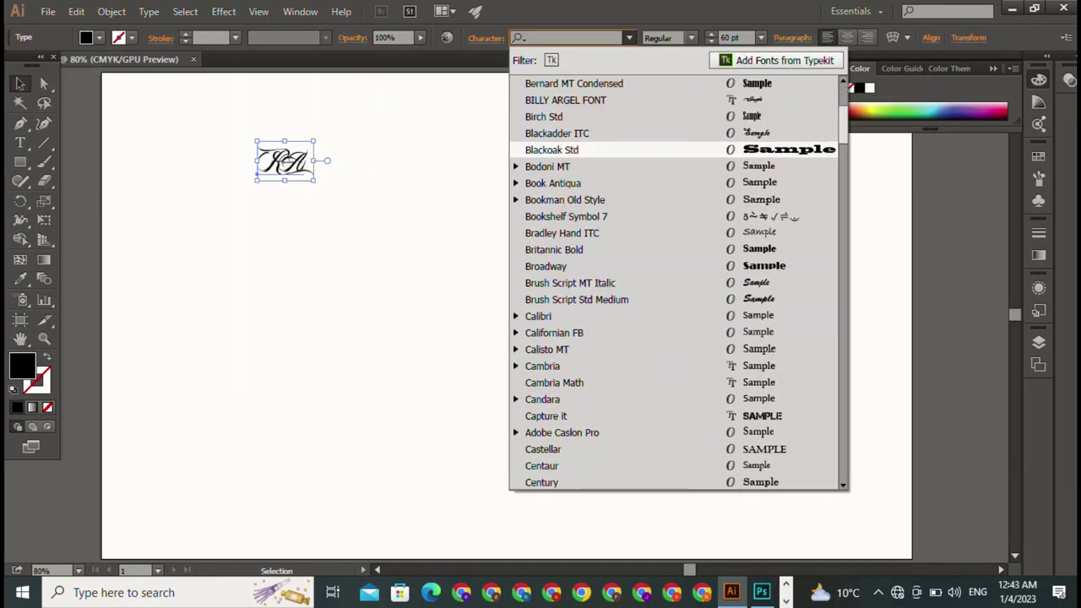
left_click(564, 416)
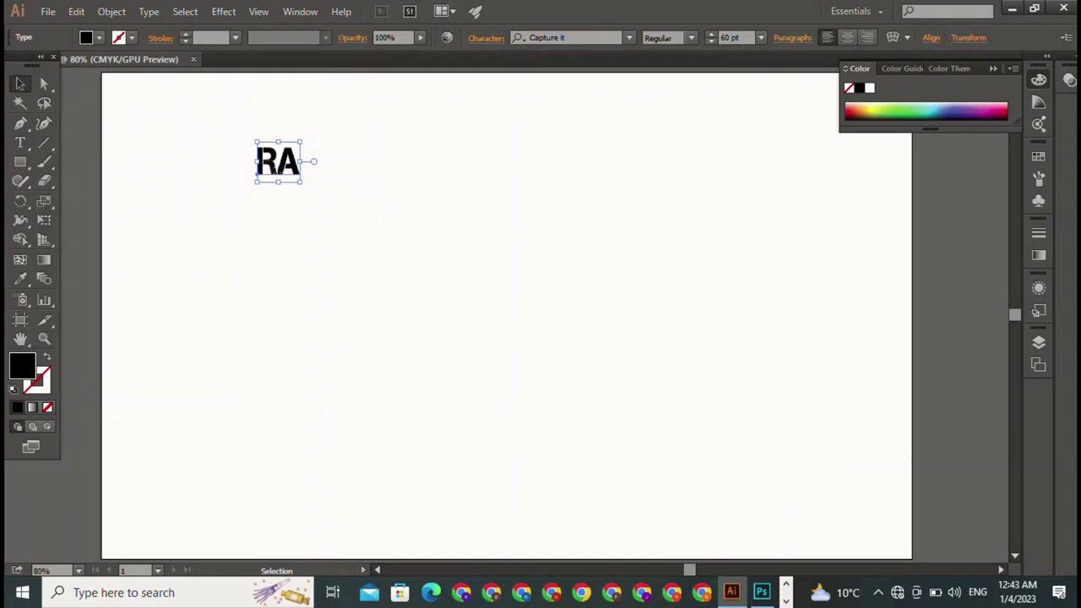
left_click(628, 37)
scroll(676, 278, "down", 1)
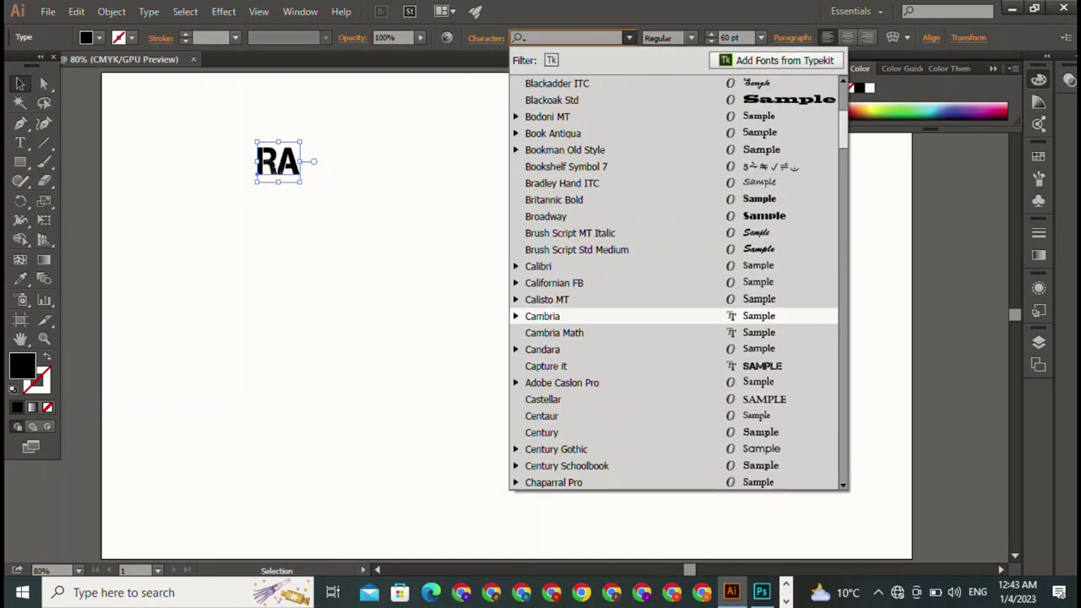
scroll(675, 279, "down", 2)
scroll(676, 279, "down", 1)
left_click(564, 367)
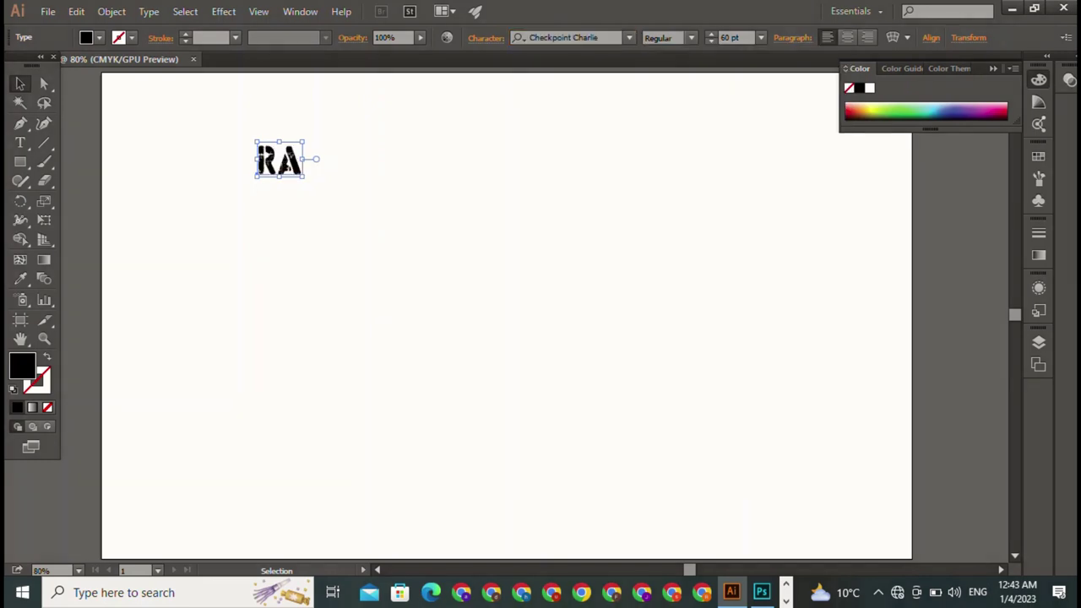
Step: Enlarge the RA lettering to about 388 pt and move it toward the artboard centre
left_click_drag(303, 177, 549, 365)
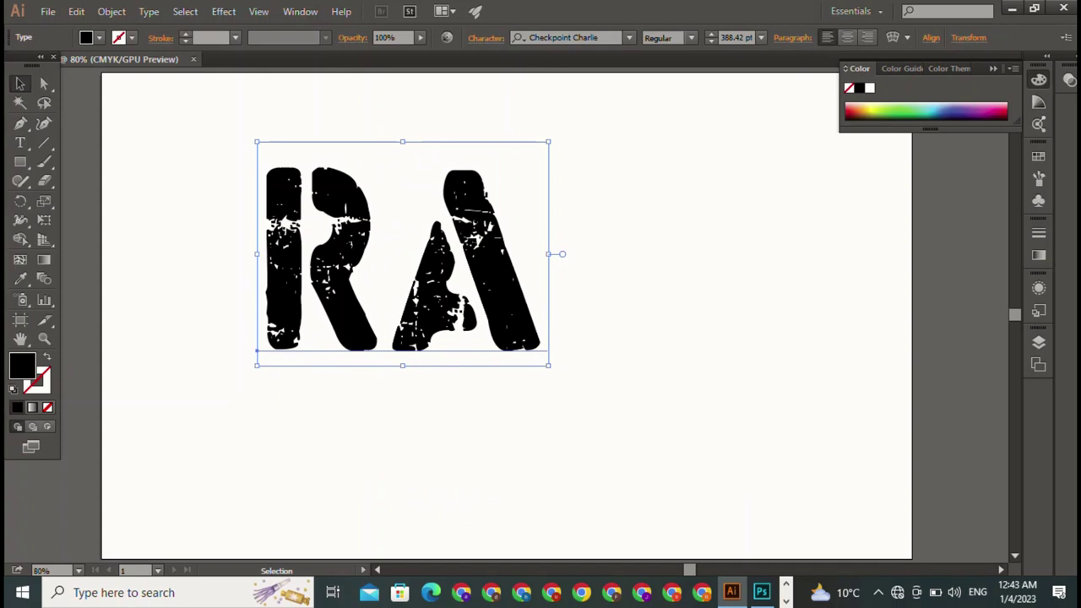
left_click(415, 150)
left_click_drag(402, 259, 521, 279)
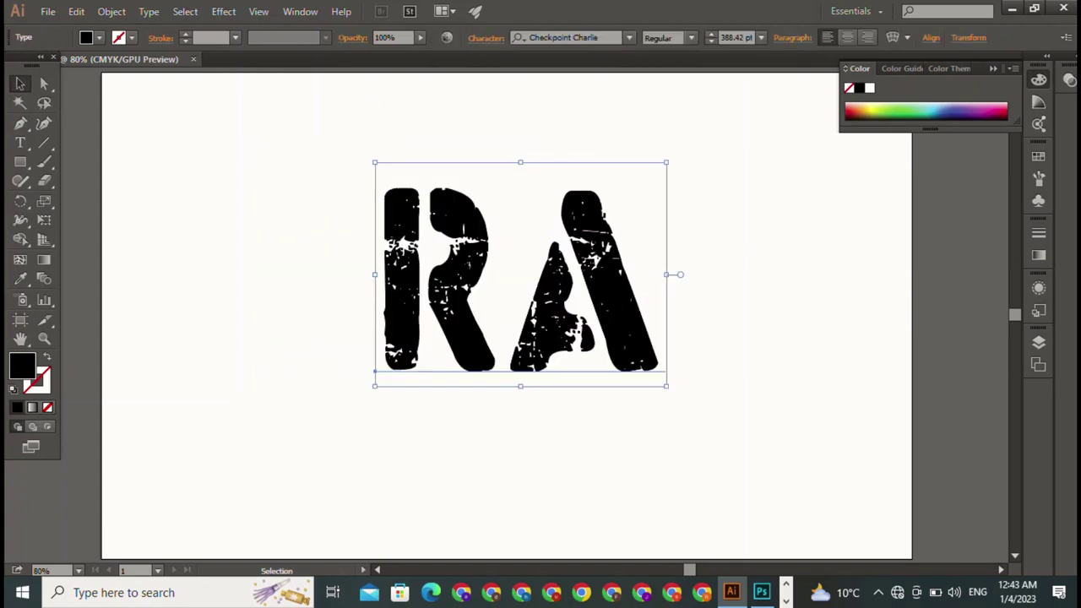
left_click(253, 439)
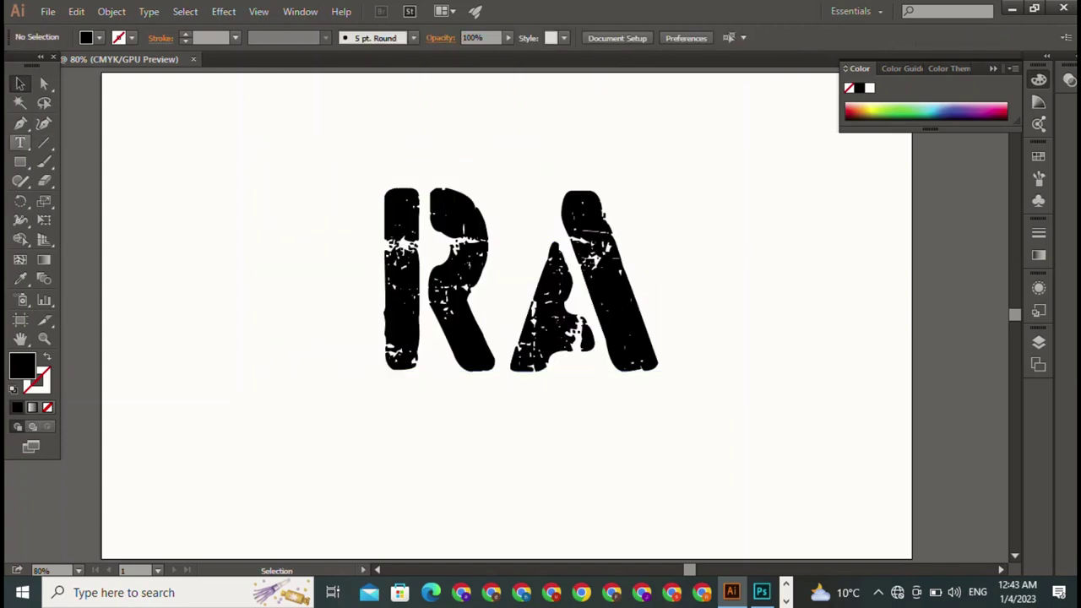
left_click(21, 162)
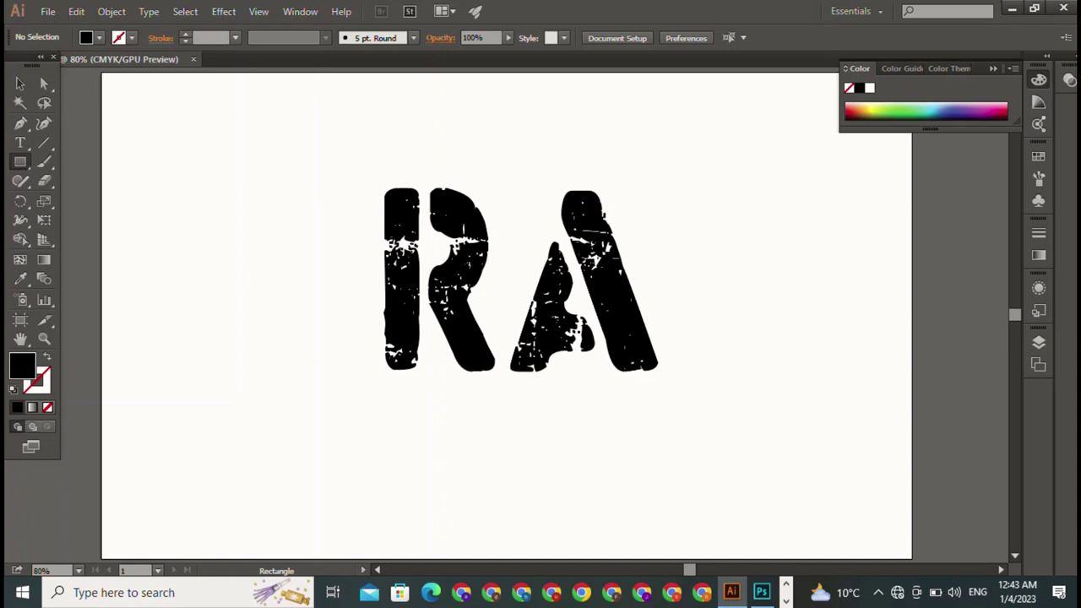
Step: Draw a 347.5 pt black square and move it left, clear of the lettering
left_click_drag(179, 162, 398, 382)
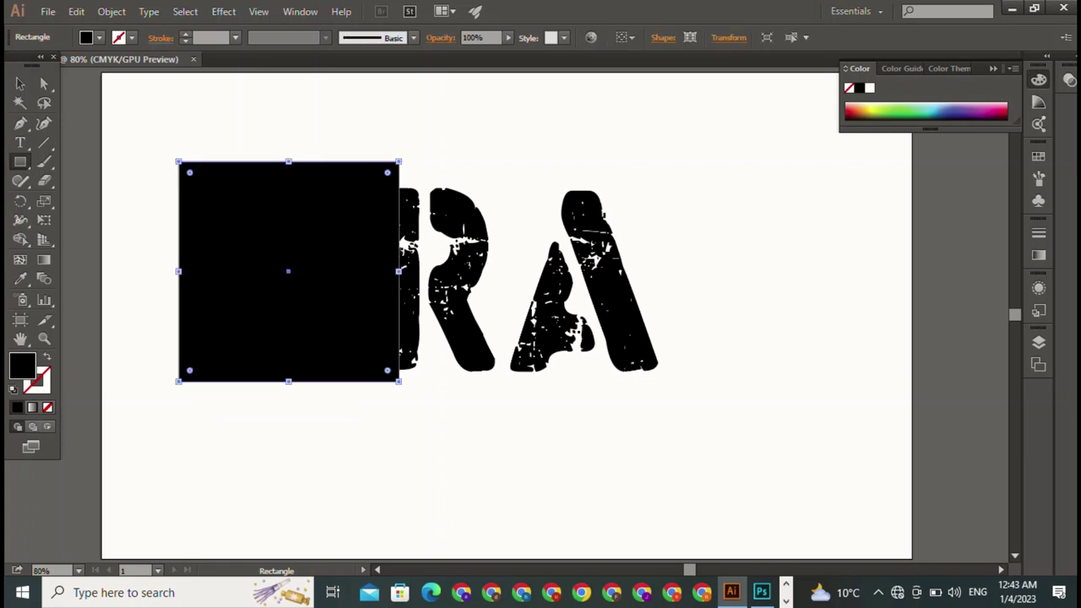
key("v")
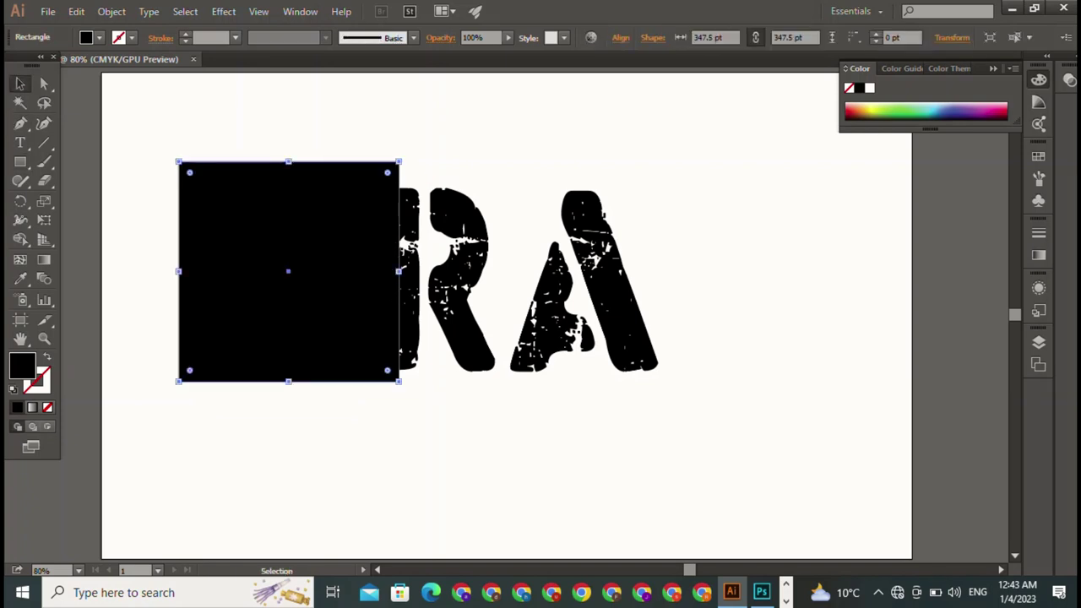
left_click_drag(288, 271, 225, 268)
Step: Fully round the square's top-right and bottom-left corners into a leaf shape
key("a")
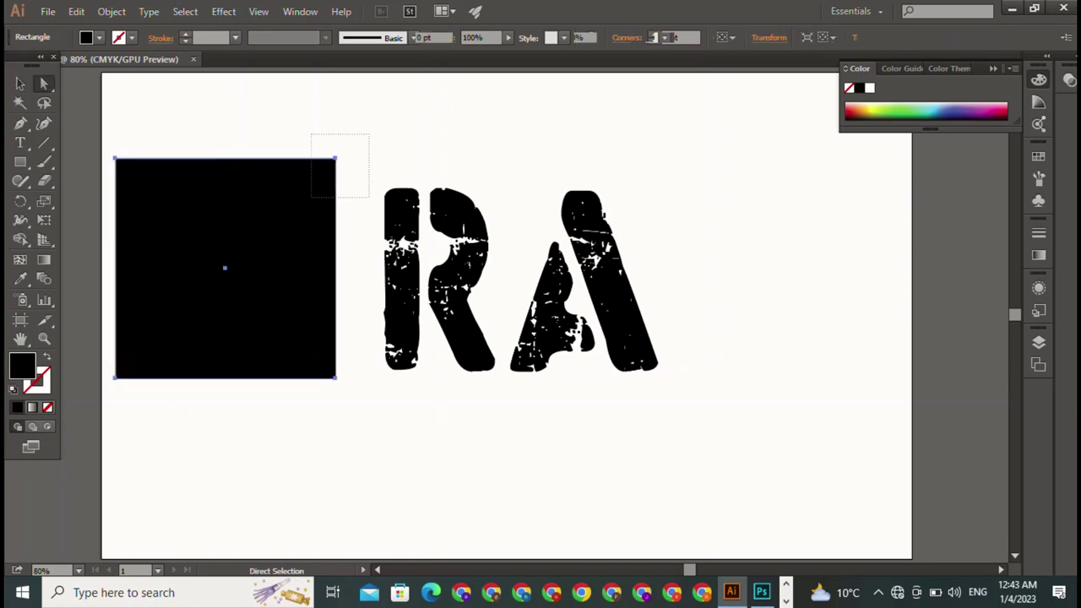
left_click_drag(363, 135, 312, 193)
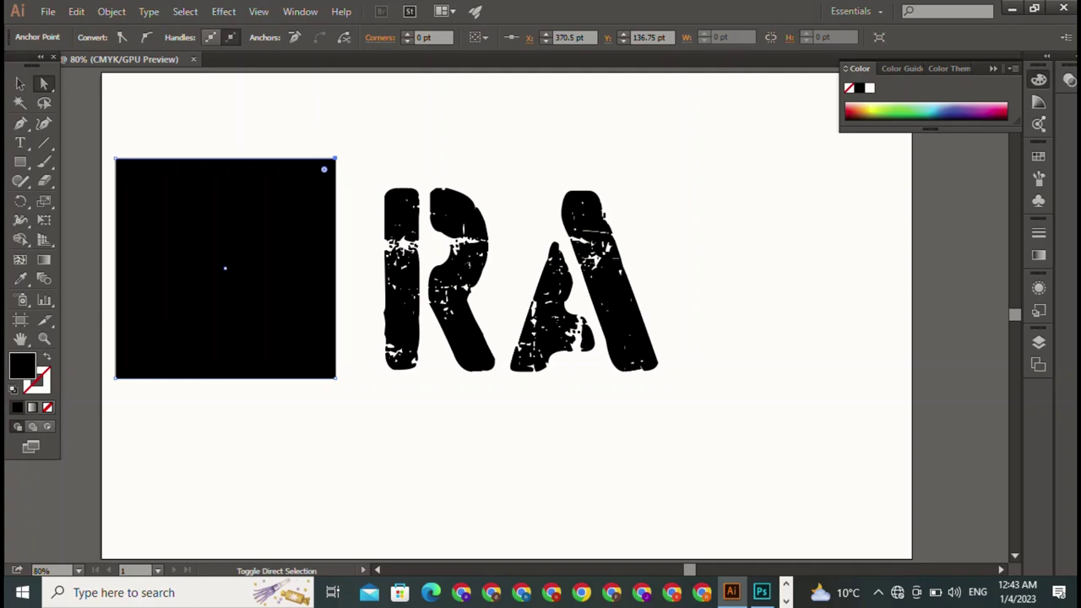
left_click(116, 378, "shift")
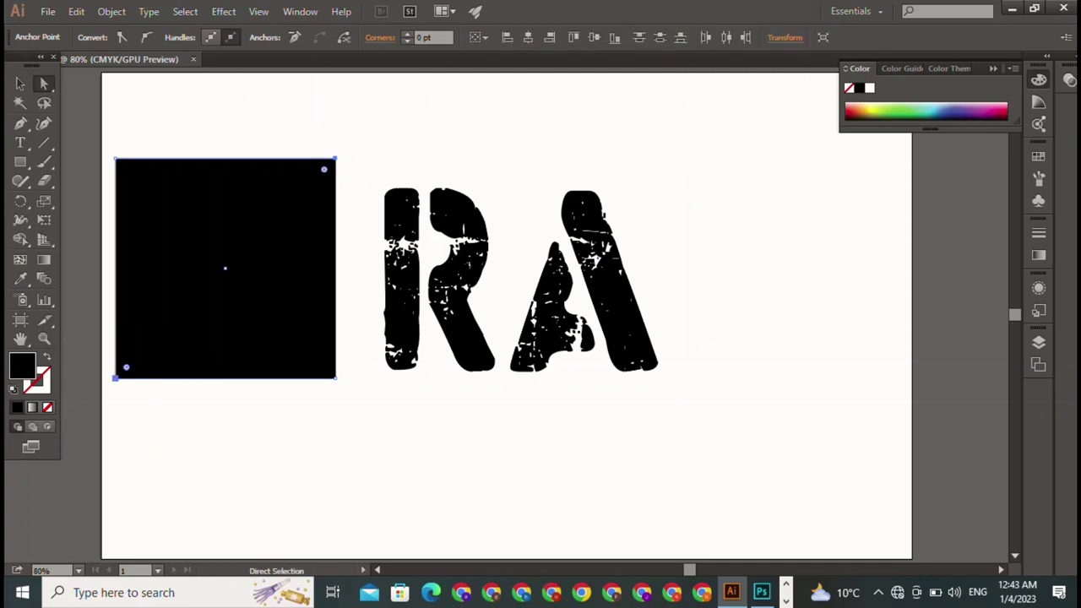
left_click_drag(125, 367, 181, 311)
left_click_drag(270, 224, 271, 221)
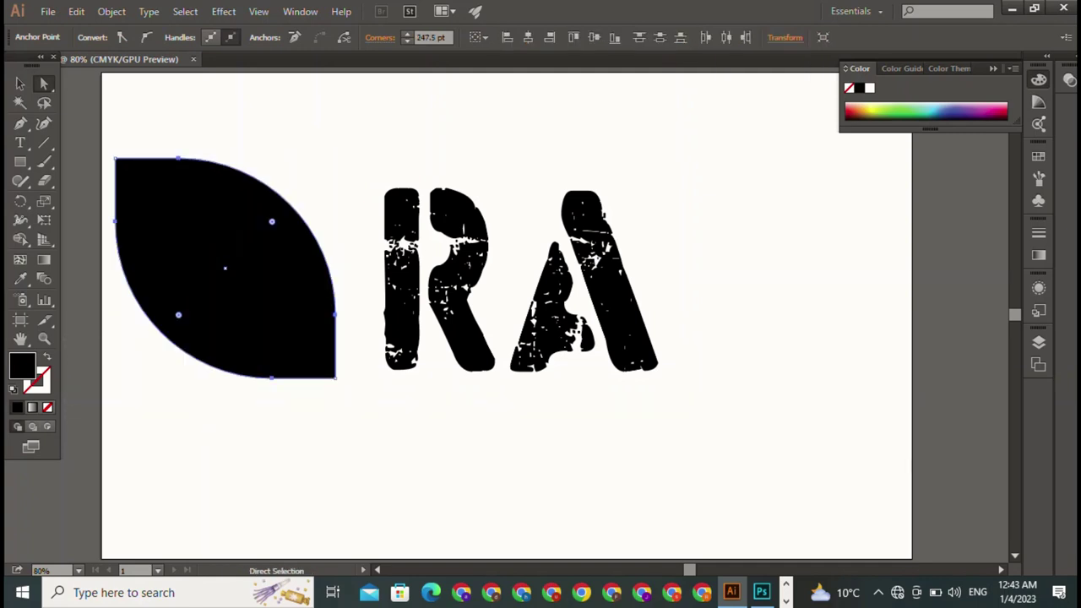
left_click(21, 82)
key("ctrl+shift+a")
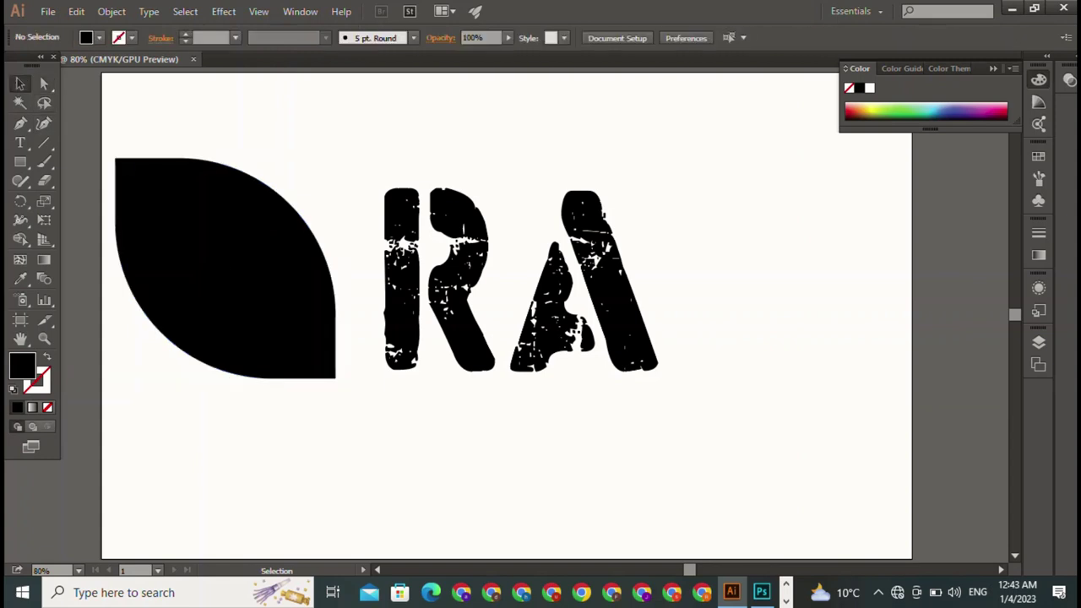
left_click(225, 268)
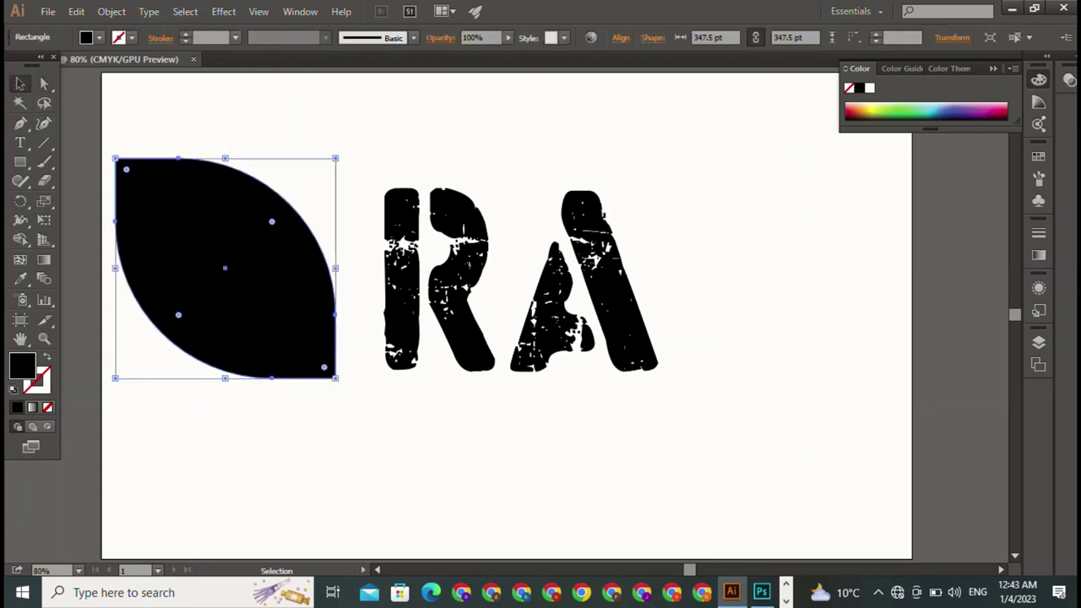
Step: Duplicate the leaf below-right and rotate the copy about 37° to lie horizontally
key("ctrl+shift+a")
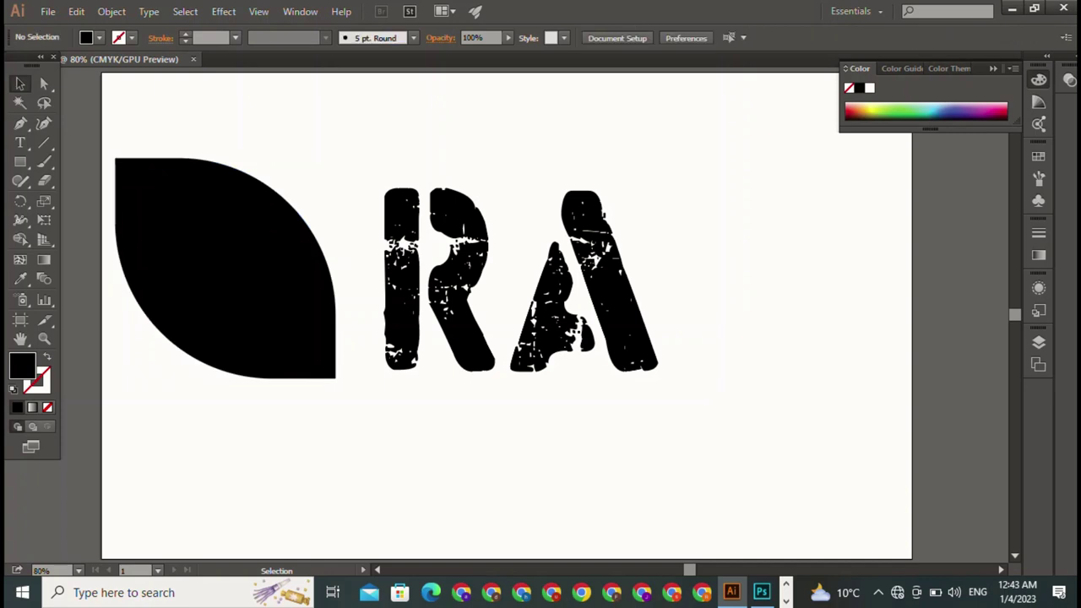
mouse_move(224, 268)
left_mouse_down()
mouse_move(351, 446)
mouse_move(333, 416)
left_mouse_up()
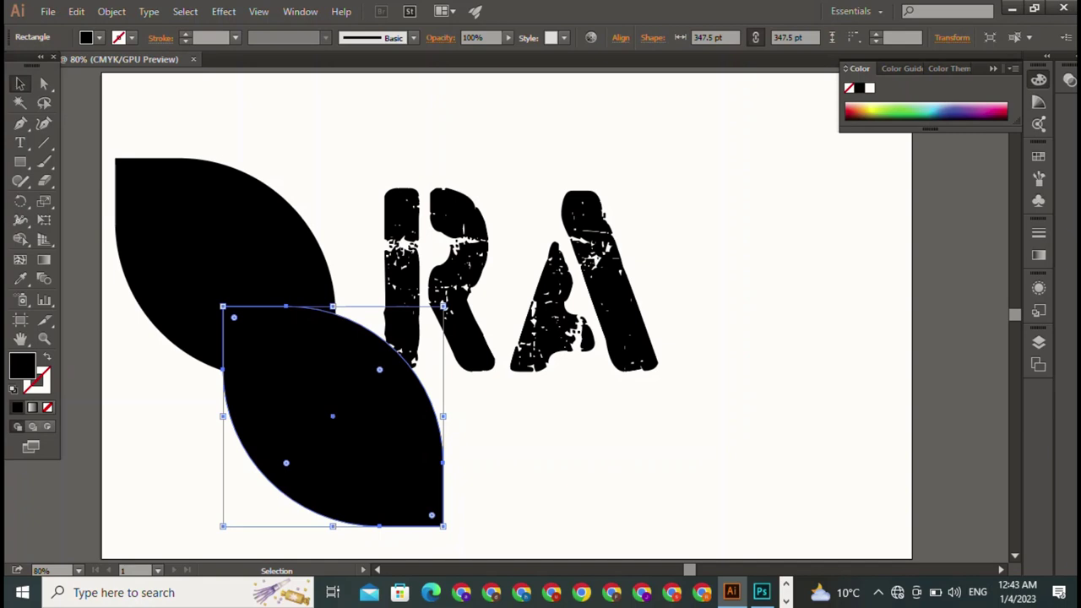
mouse_move(447, 304)
left_mouse_down()
mouse_move(480, 287)
mouse_move(384, 197)
left_mouse_up()
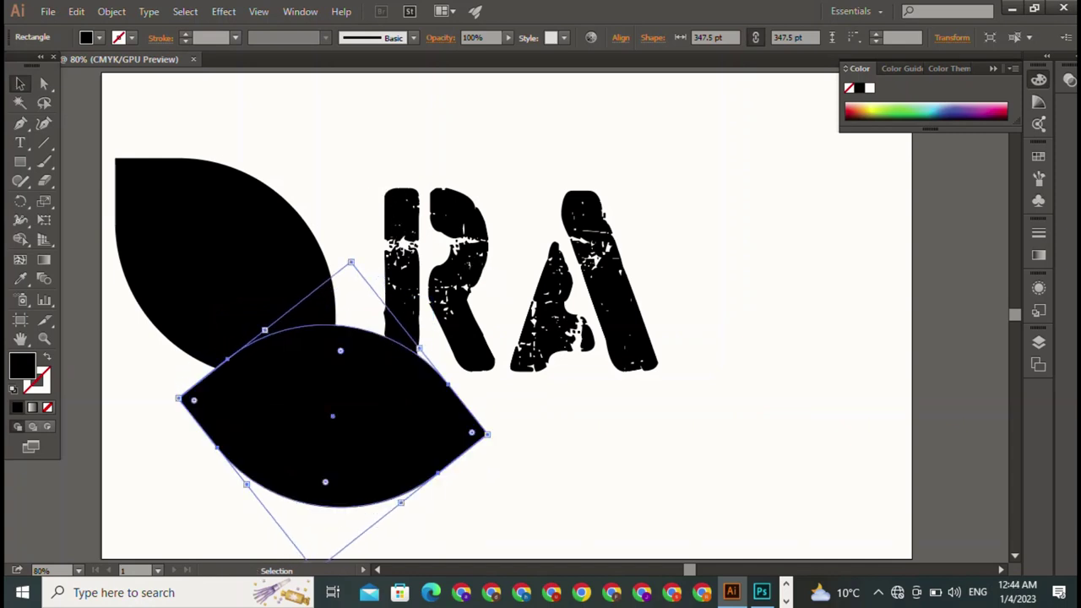
key("ctrl+shift+a")
Step: Move the upright leaf down onto the horizontal leaf and enlarge it slightly
double_click(219, 254)
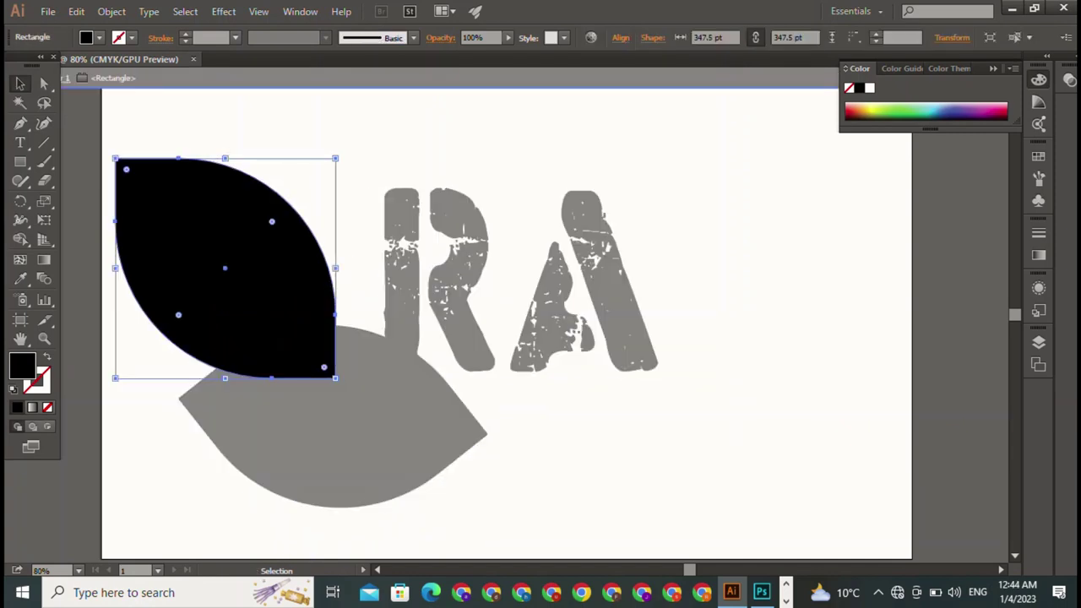
key("Escape")
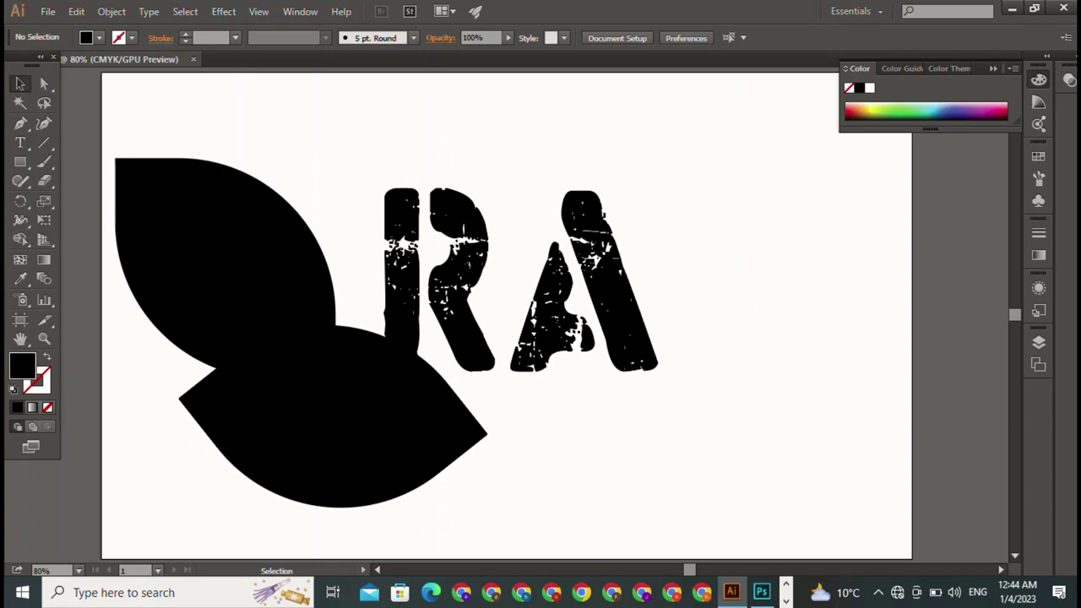
left_click_drag(220, 254, 283, 377)
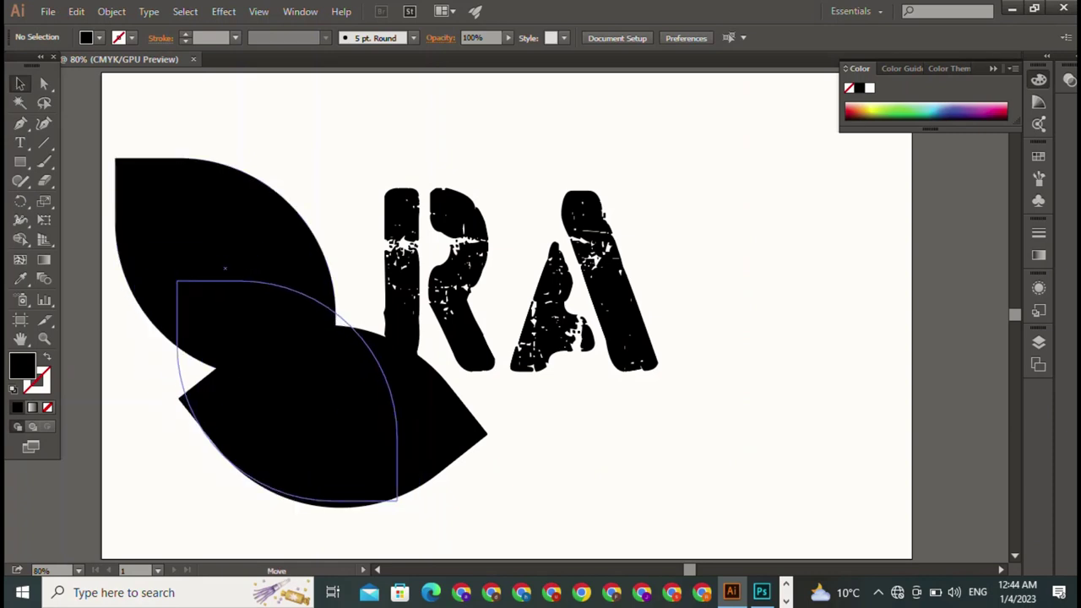
left_click_drag(282, 376, 284, 378)
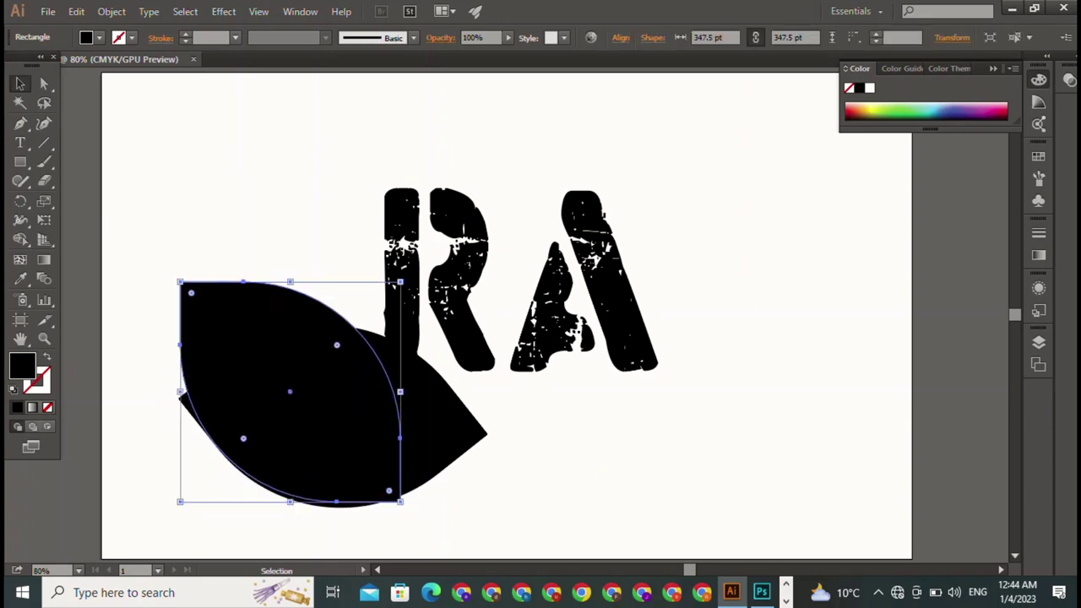
left_click(160, 271)
left_click(188, 292)
mouse_move(179, 281)
left_mouse_down()
mouse_move(170, 260)
mouse_move(169, 272)
left_mouse_up()
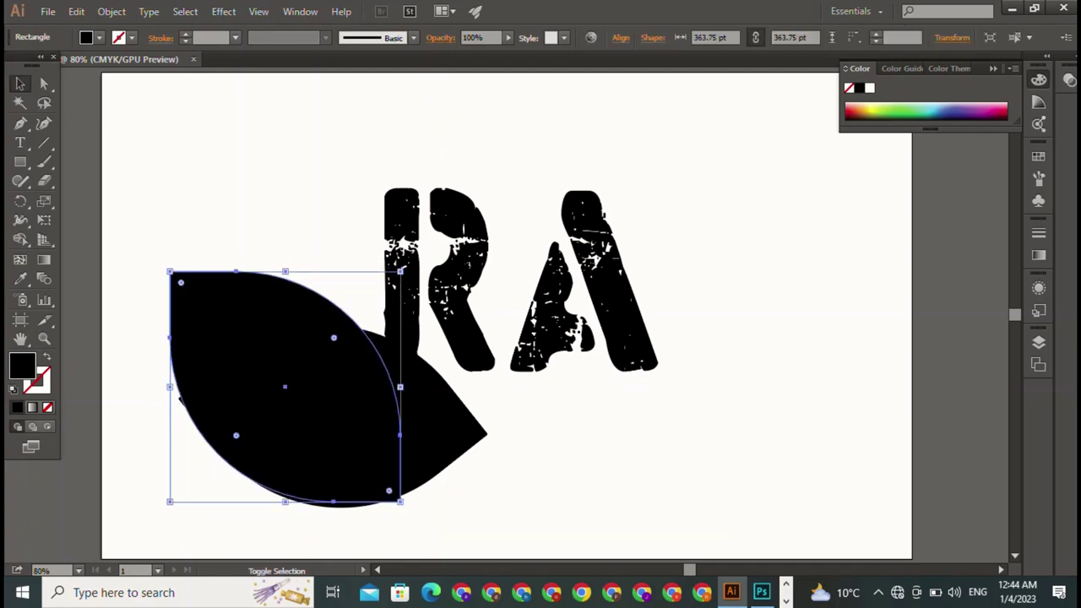
Step: Undo a trial rotation and settle the upright leaf, about 358.75 × 355 pt, over the other
left_click_drag(402, 504, 456, 406)
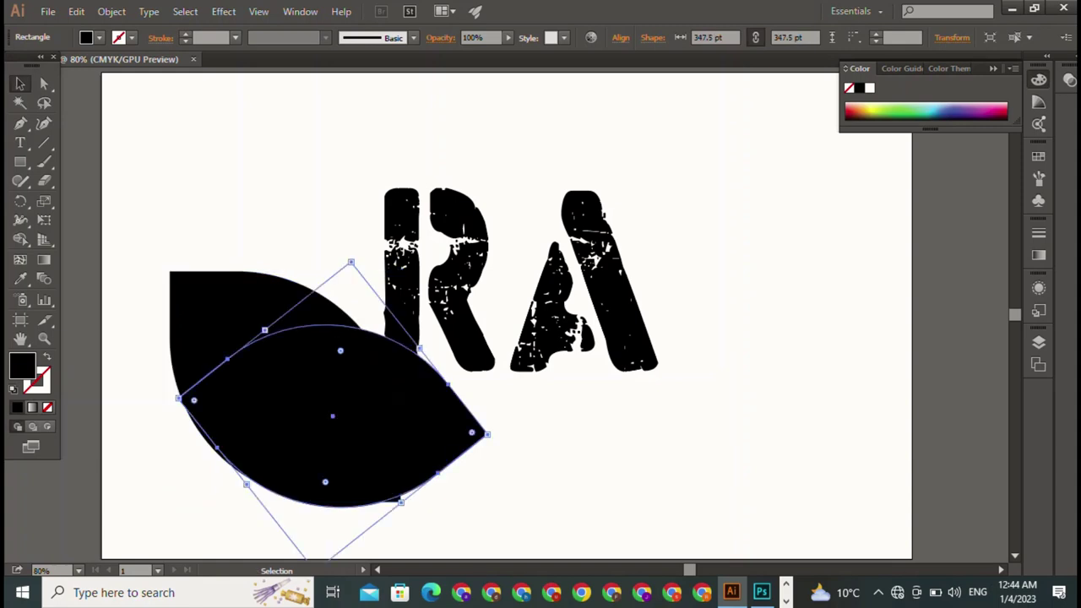
key("ctrl+z")
left_click_drag(287, 389, 289, 390)
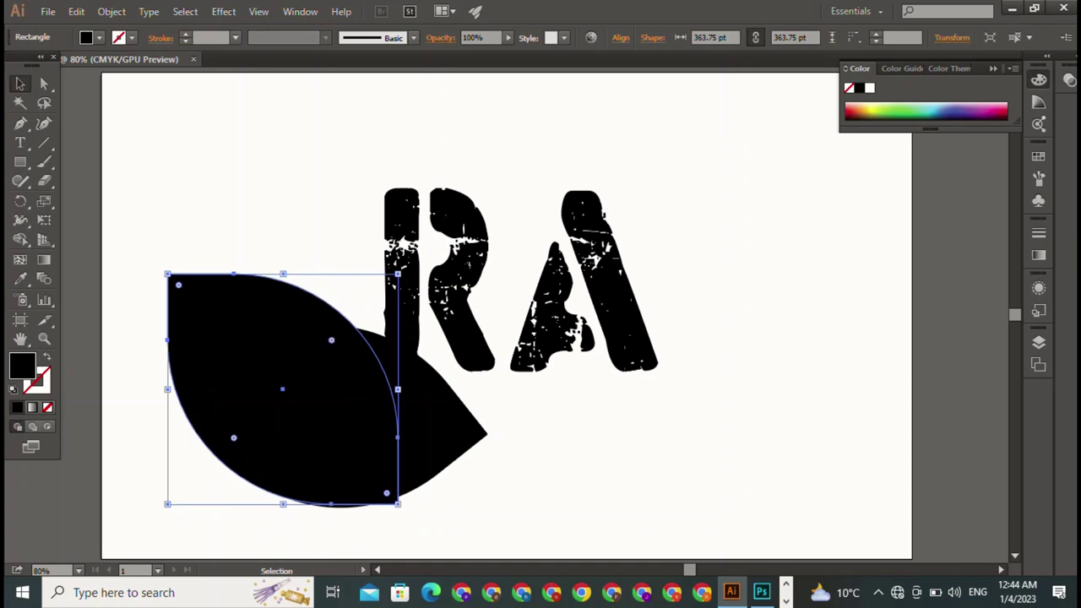
left_click_drag(403, 507, 456, 414)
key("ctrl+shift+a")
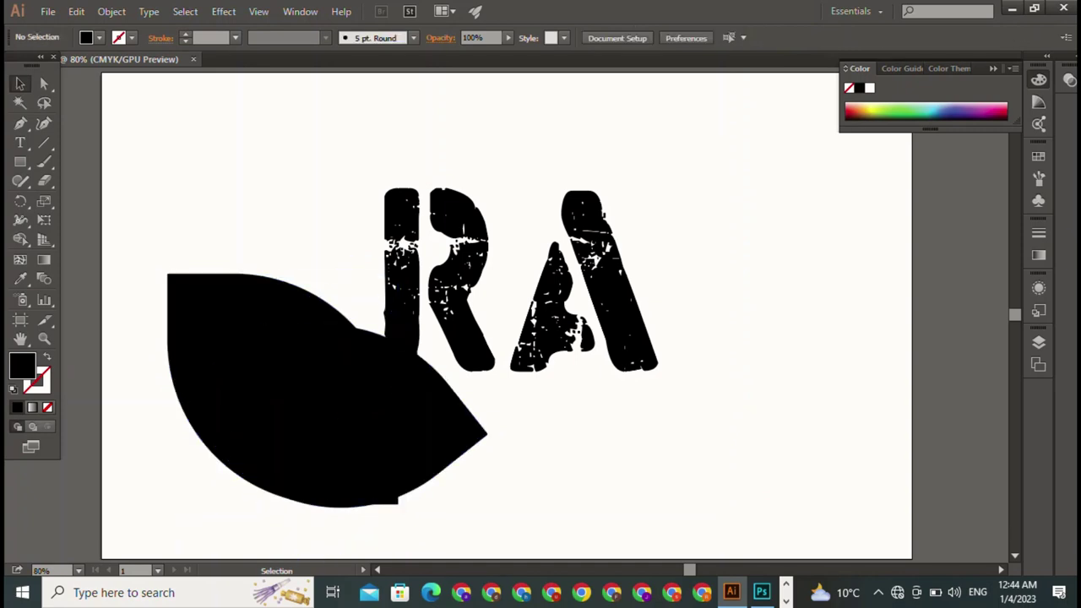
left_click(397, 503)
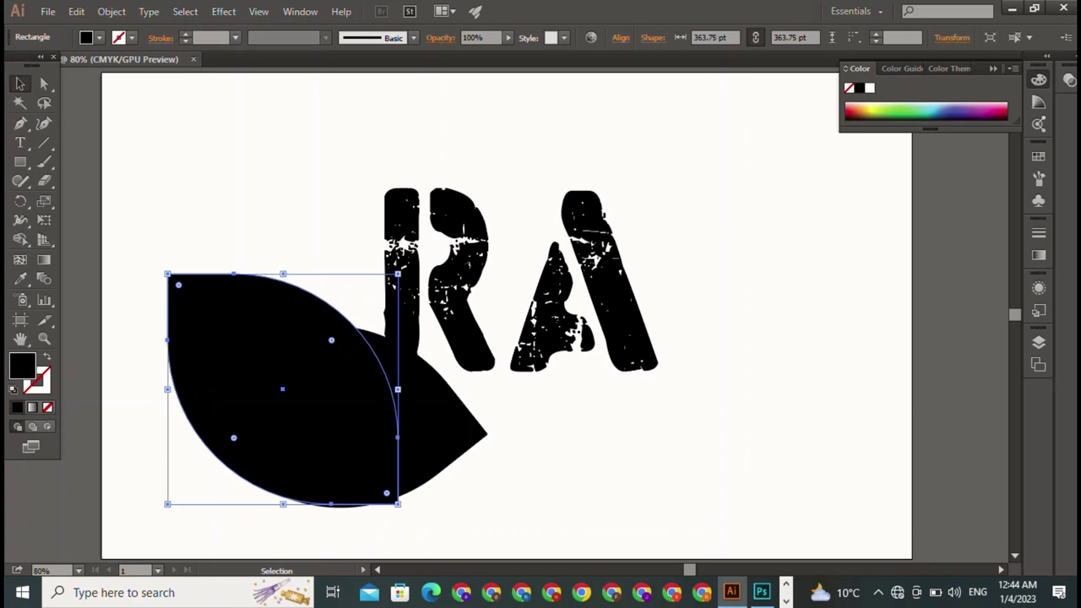
key("ctrl+shift+a")
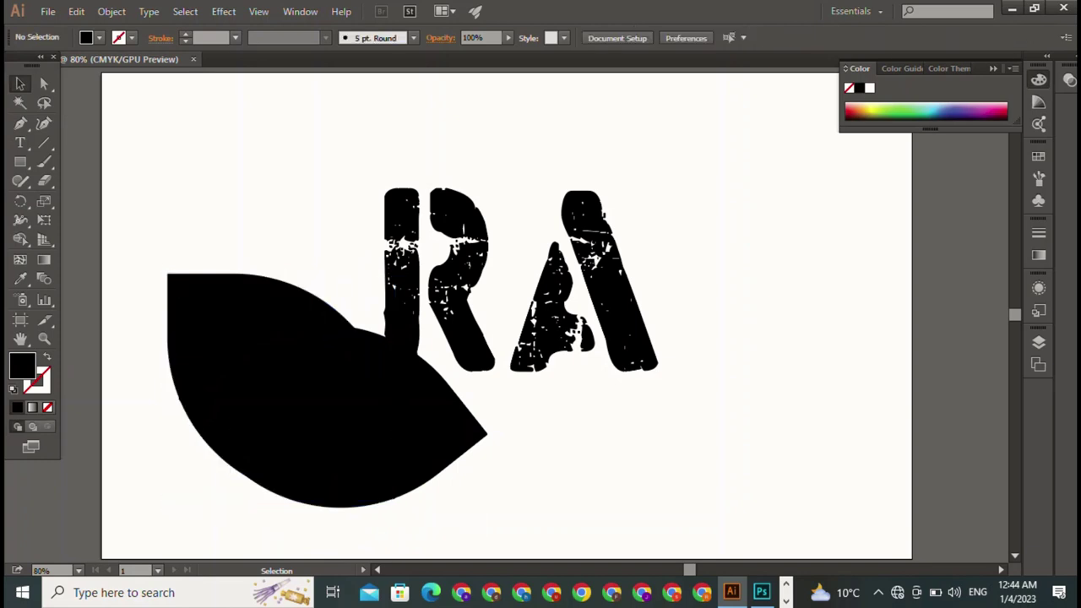
left_click(279, 389)
Step: Make the upright leaf an unfilled black 4 pt outline with a dome width profile
left_click(99, 38)
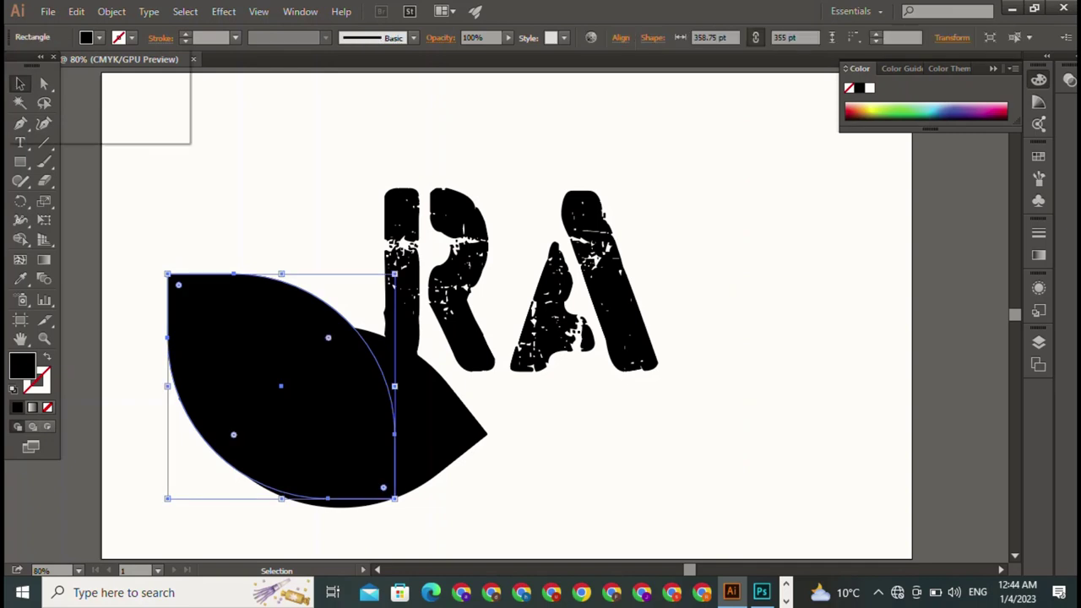
left_click(14, 61)
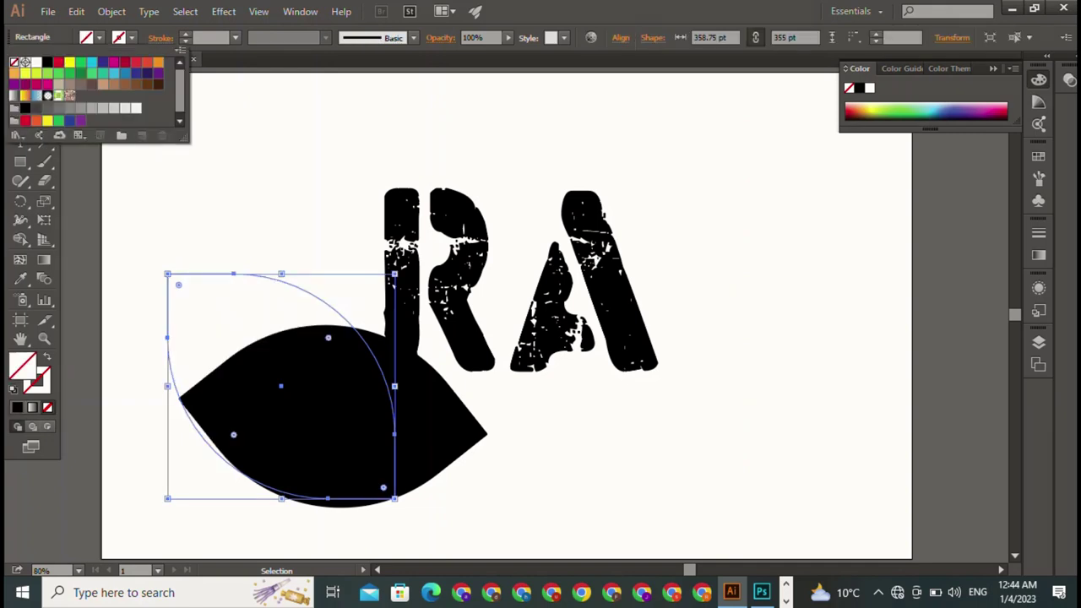
key("Escape")
left_click(131, 37)
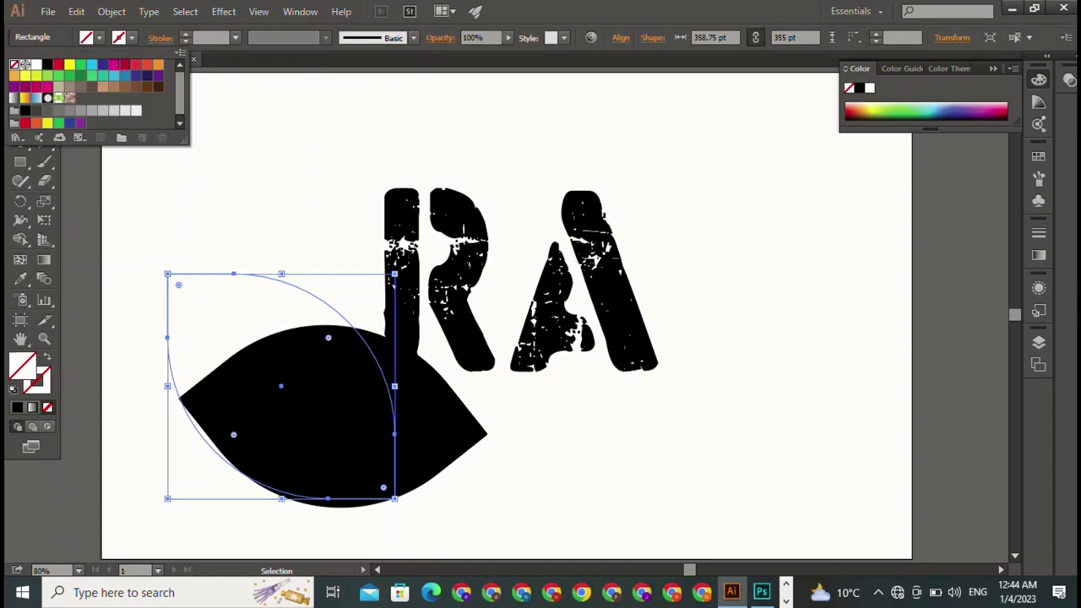
left_click(47, 64)
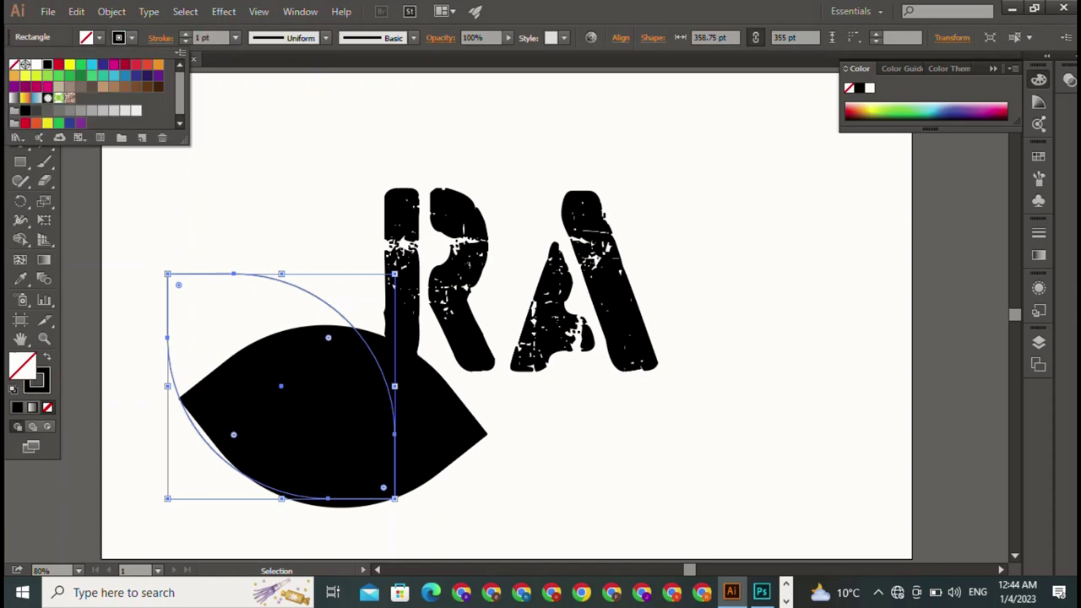
left_click(185, 34)
left_click(185, 34)
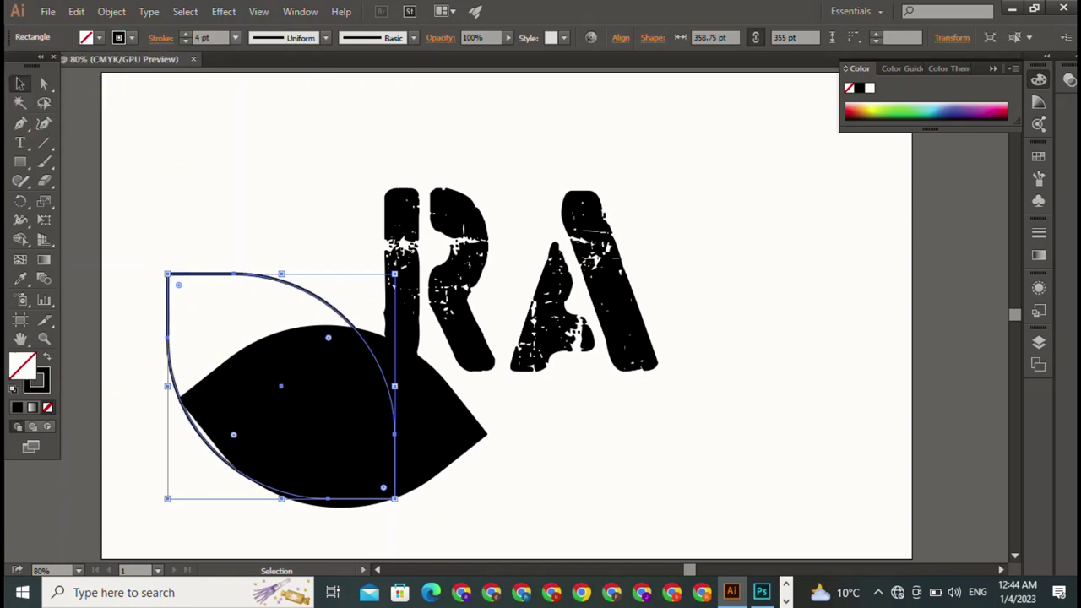
left_click(325, 37)
left_click(274, 210)
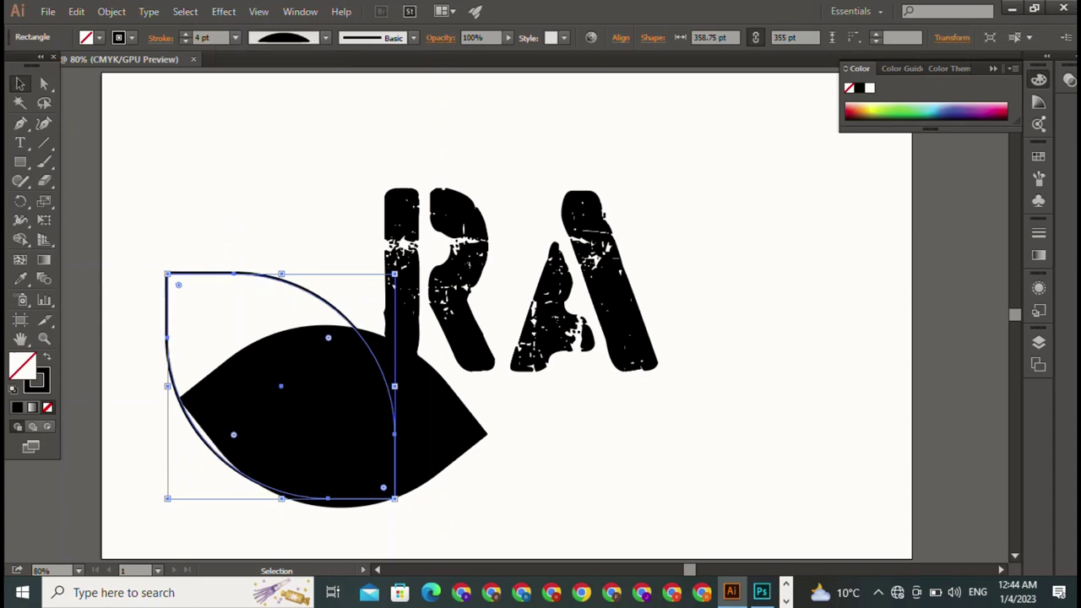
Step: Make the horizontal leaf an unfilled black 5 pt outline with a tapered width profile
left_click(329, 414)
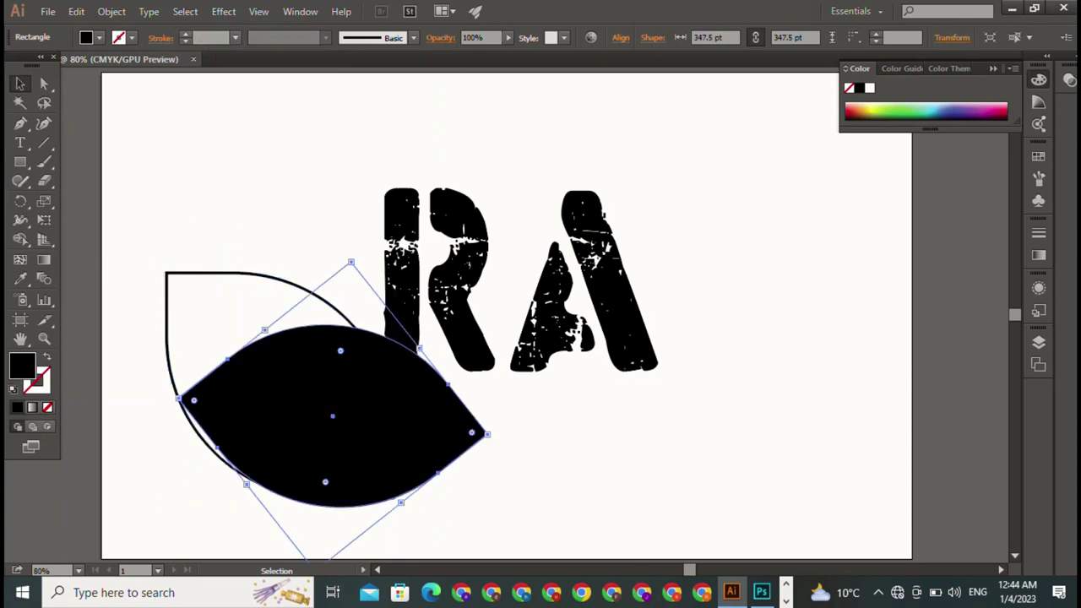
left_click(132, 37)
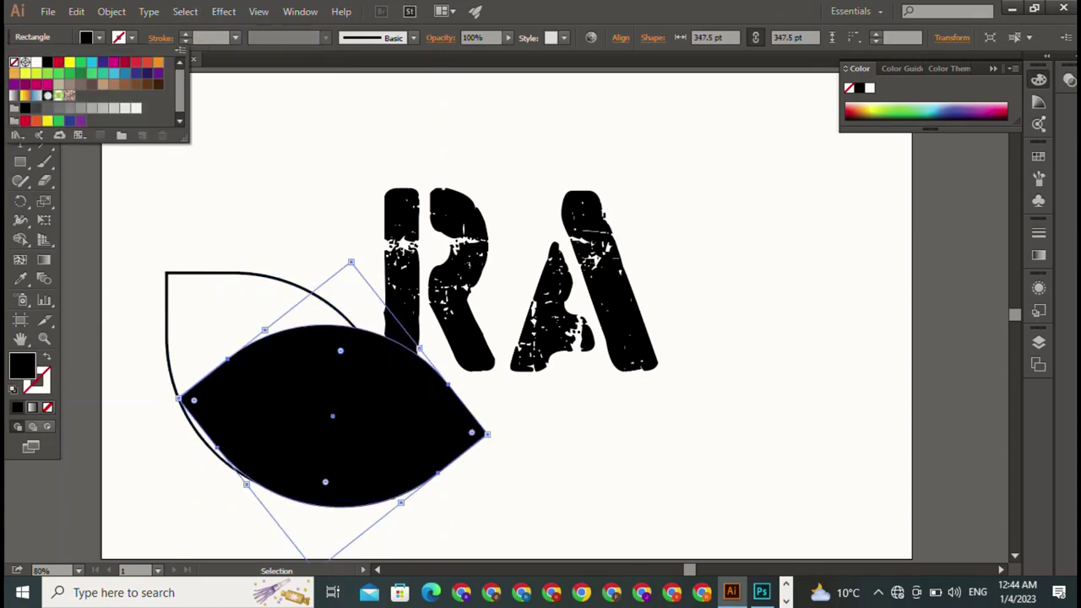
left_click(47, 62)
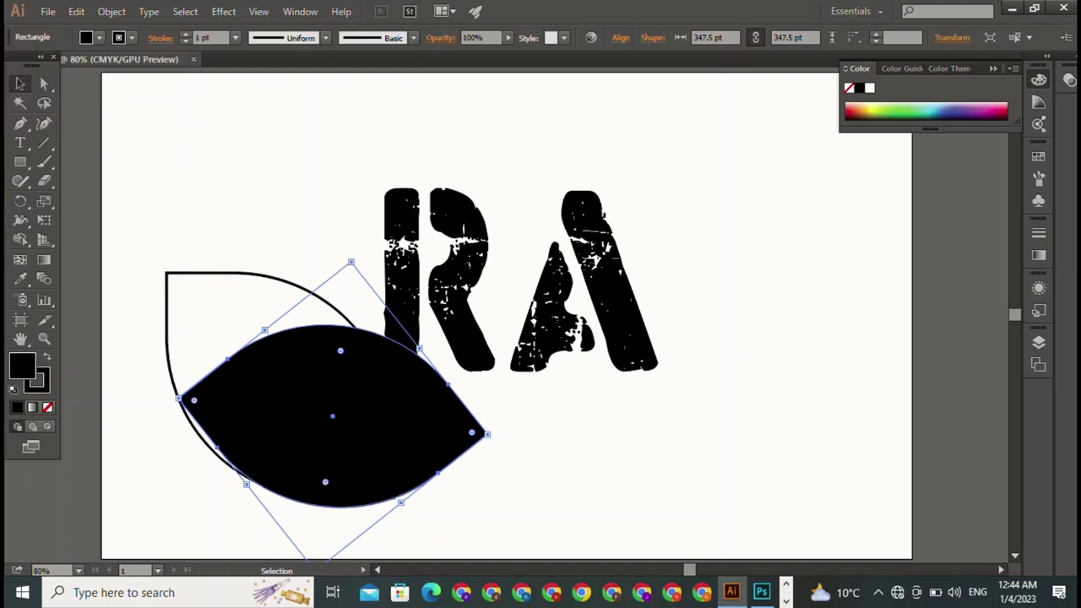
left_click(99, 37)
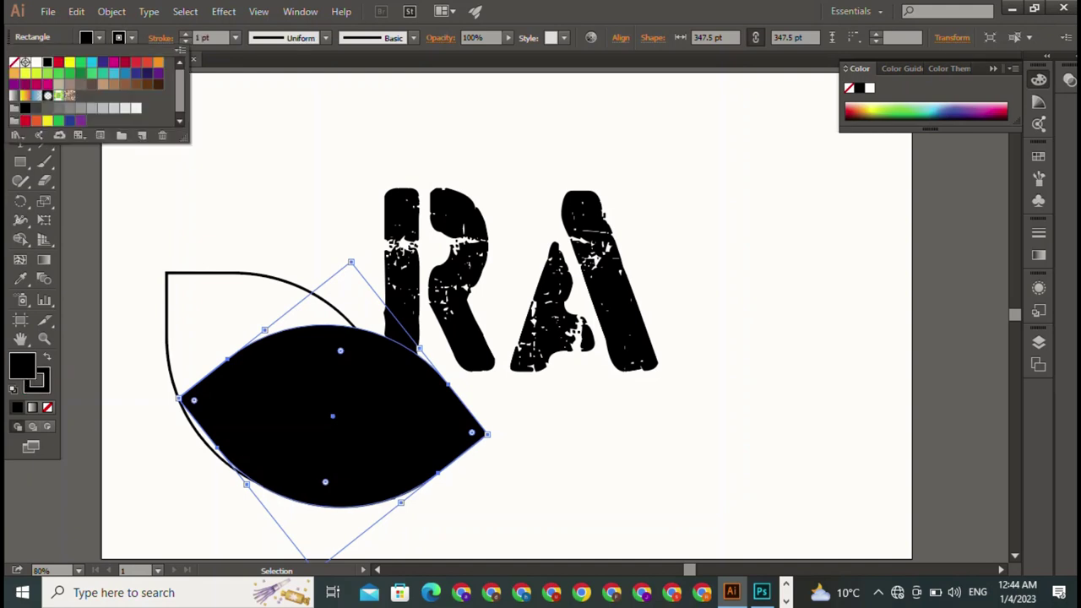
left_click(19, 62)
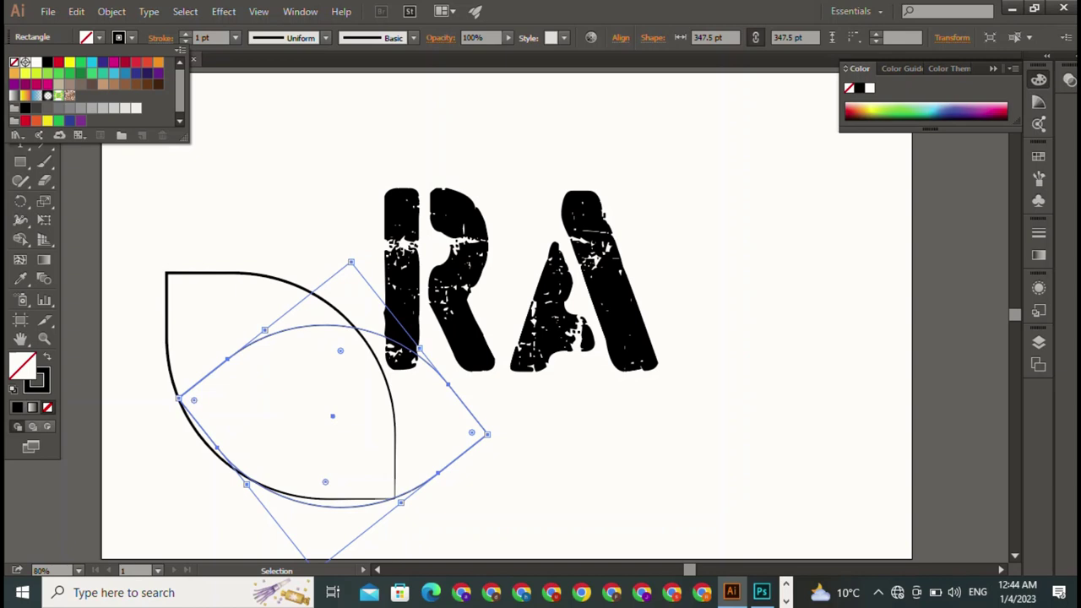
left_click(185, 34)
left_click(185, 34)
left_click(185, 34)
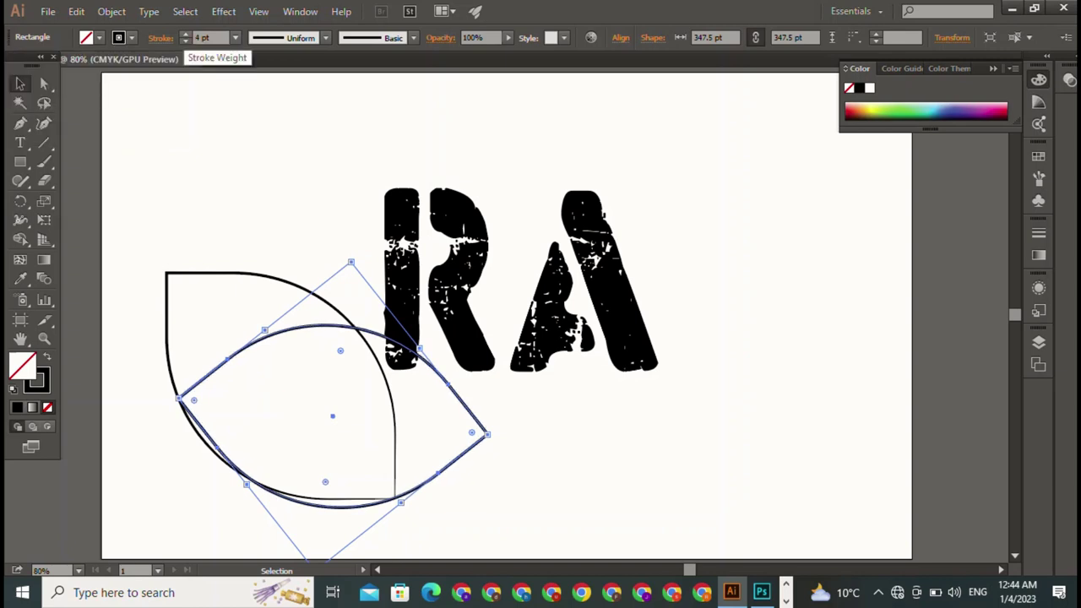
left_click(185, 34)
left_click(326, 37)
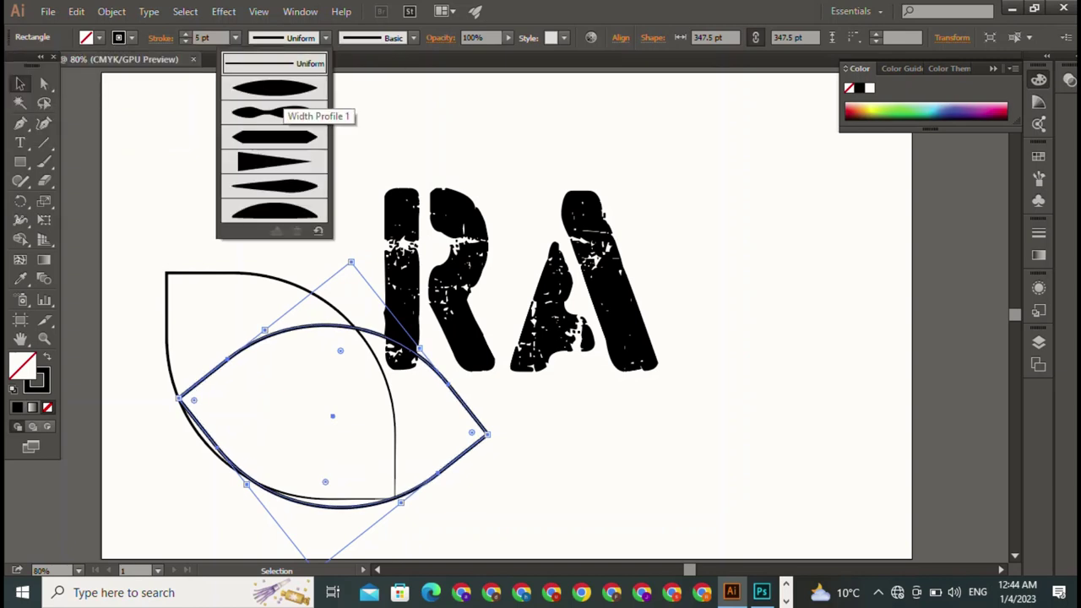
left_click(279, 103)
key("ctrl+shift+a")
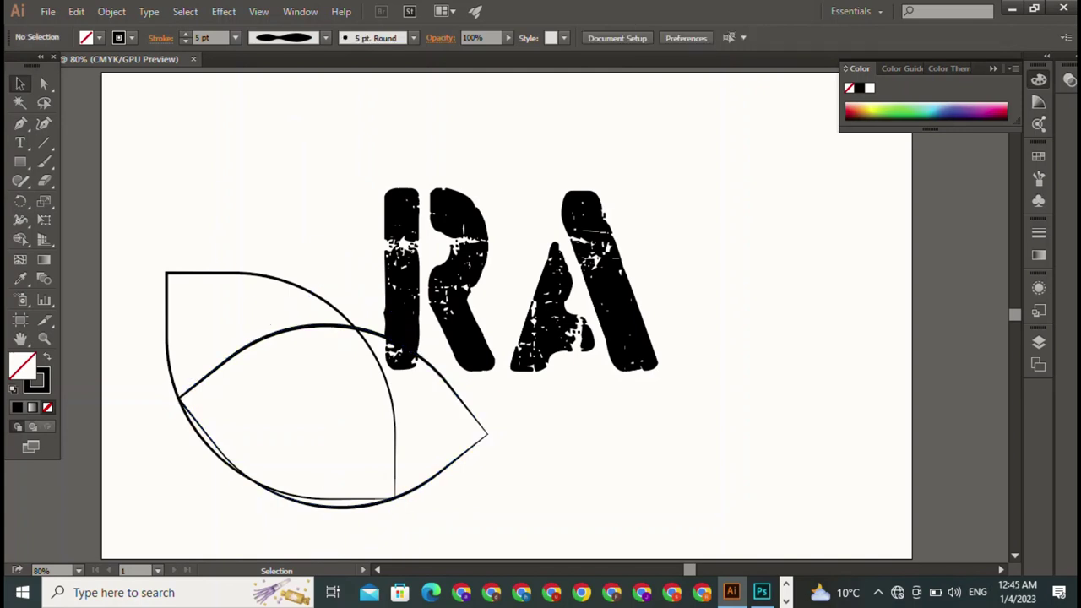
Step: Rotate the upright leaf about 45° to nest into an eye, then move both leaves over RA
key("ctrl+z")
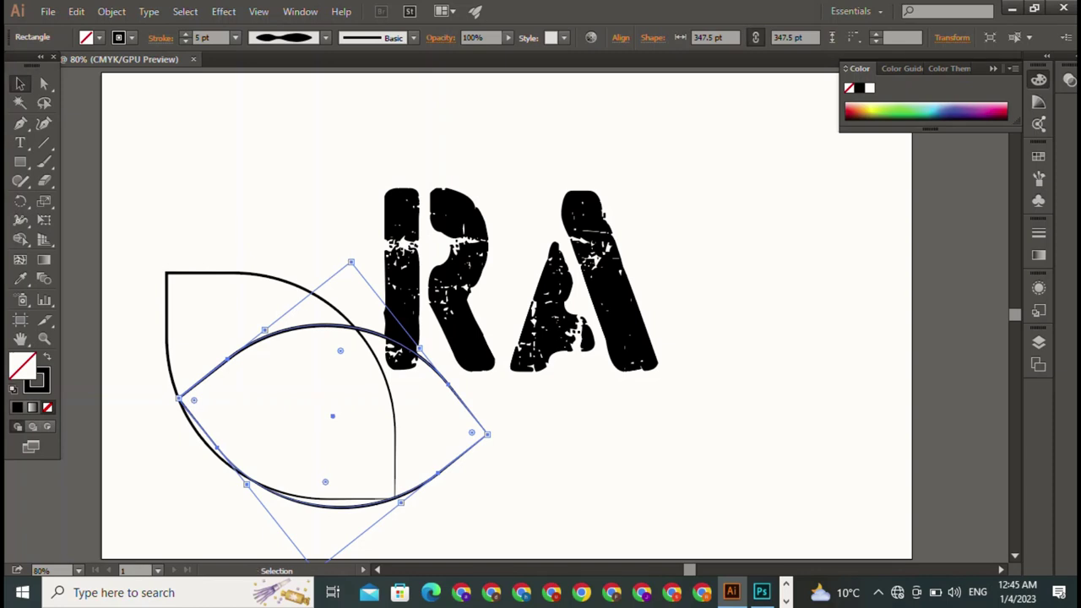
key("ctrl+z")
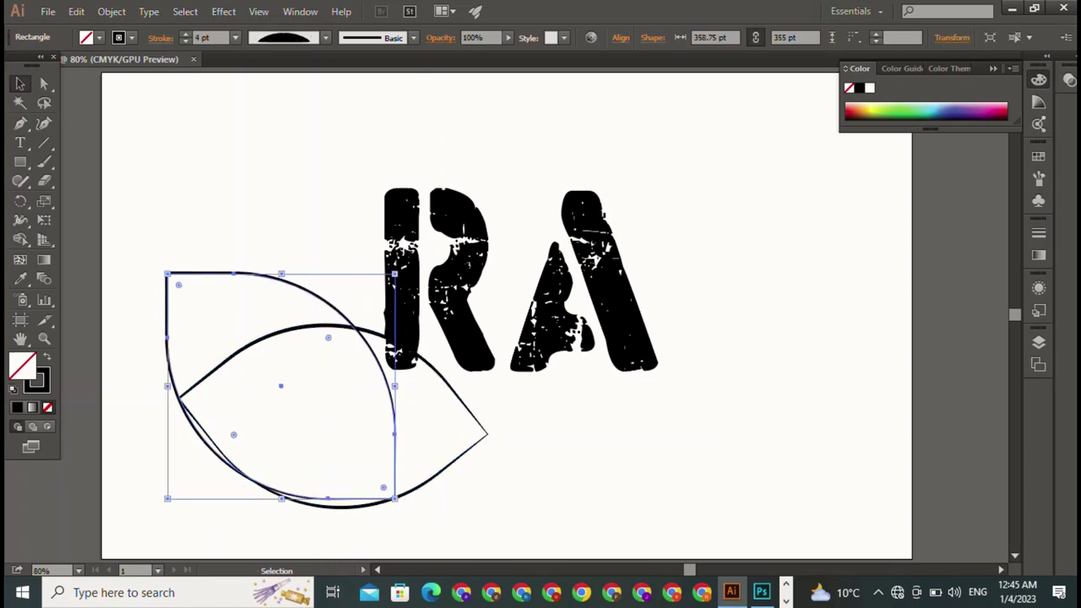
left_click_drag(171, 504, 270, 549)
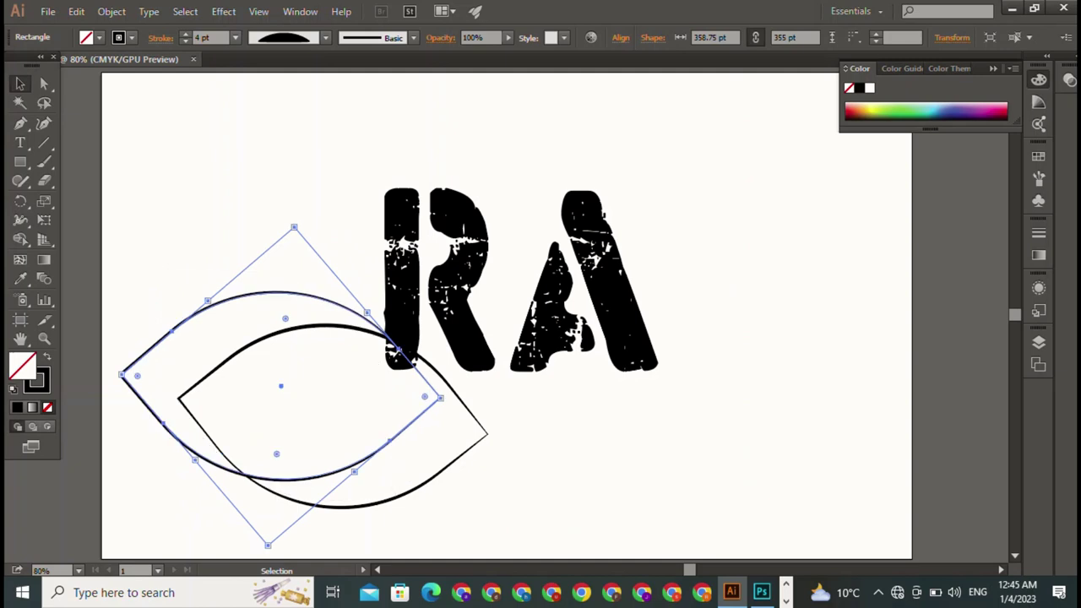
left_click_drag(169, 414, 169, 448)
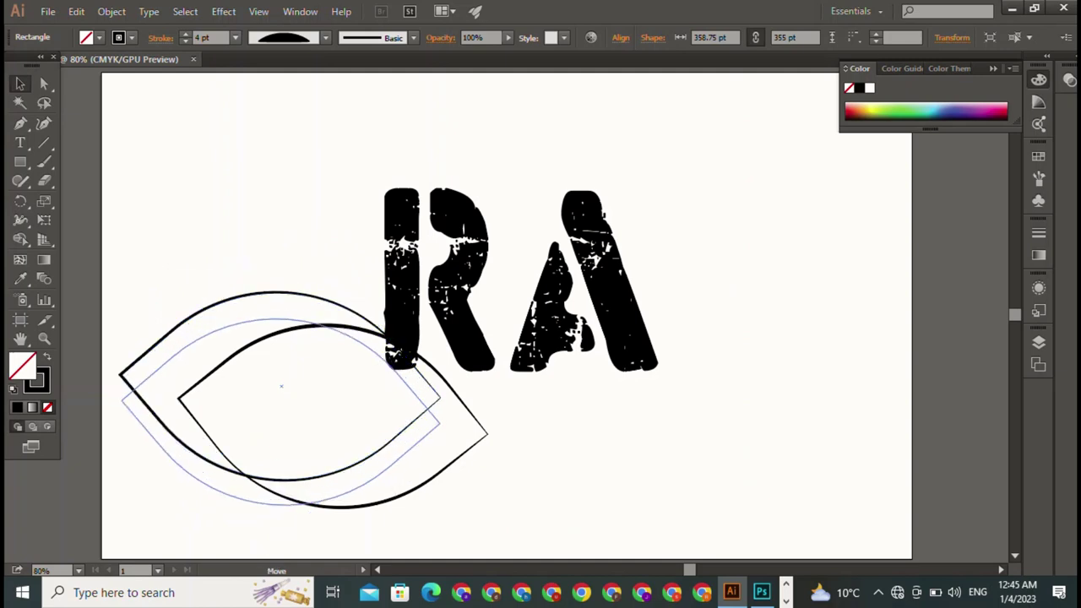
key("ctrl+shift+a")
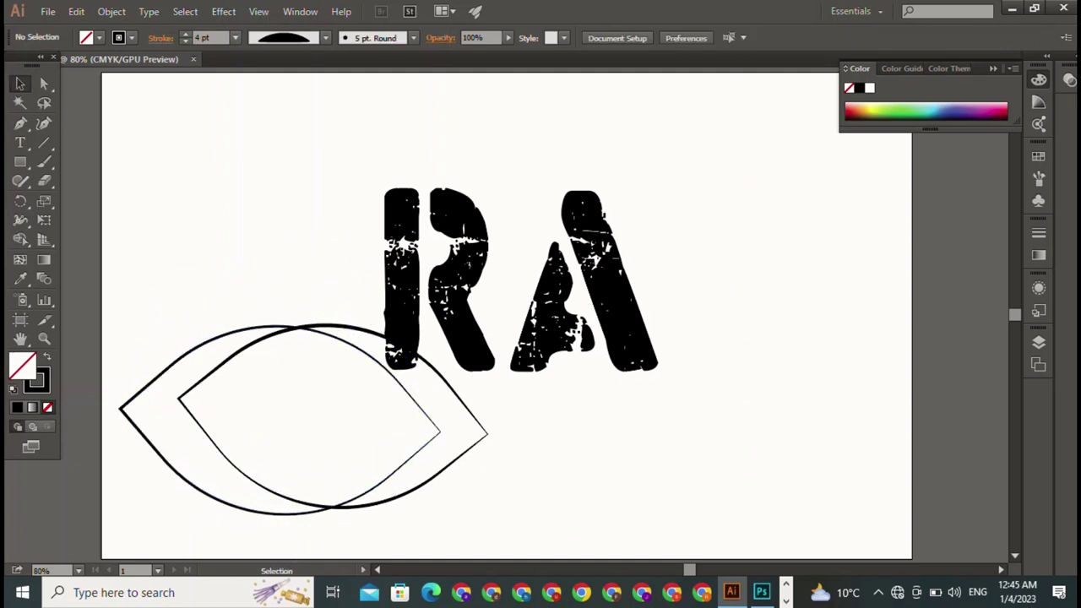
left_click_drag(247, 293, 288, 384)
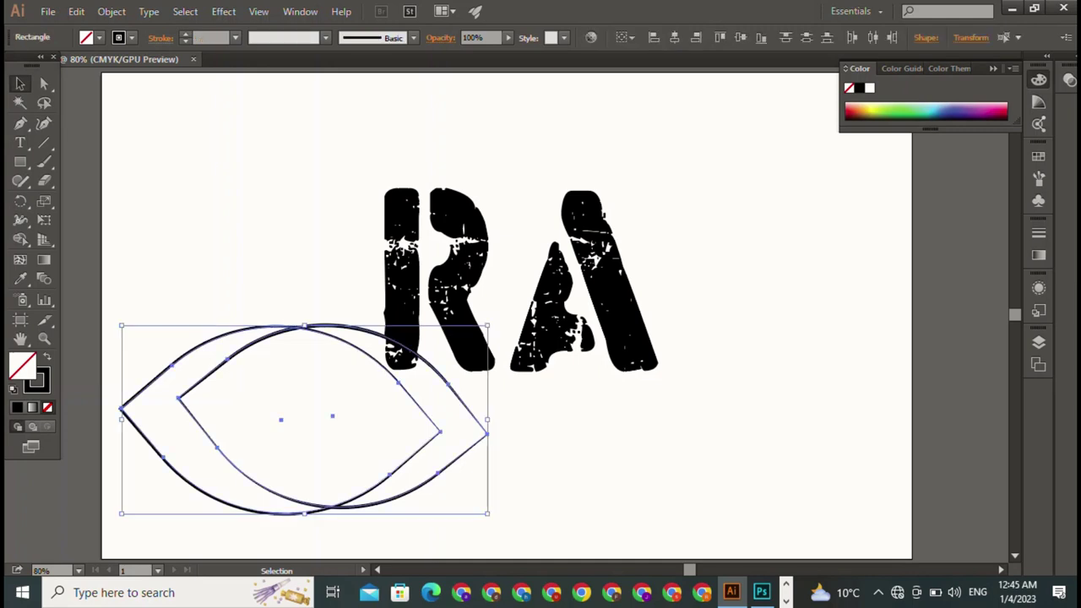
left_click_drag(253, 335, 430, 232)
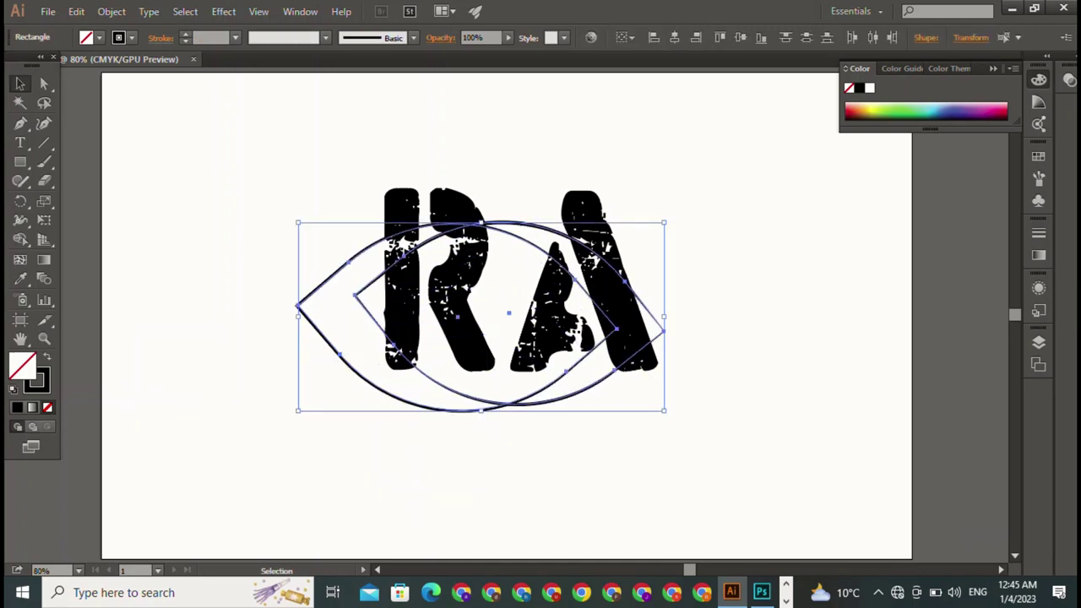
Step: Scale the RA lettering down to about 230 pt and centre it inside the eye outline
left_click(401, 279)
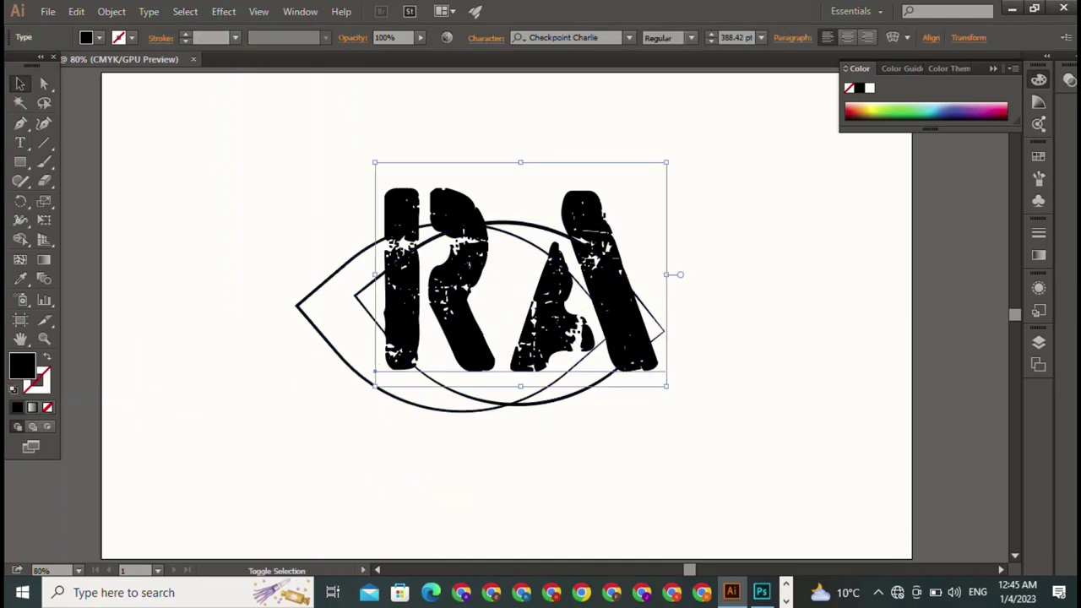
left_click_drag(667, 162, 549, 253)
left_click_drag(473, 321, 507, 305)
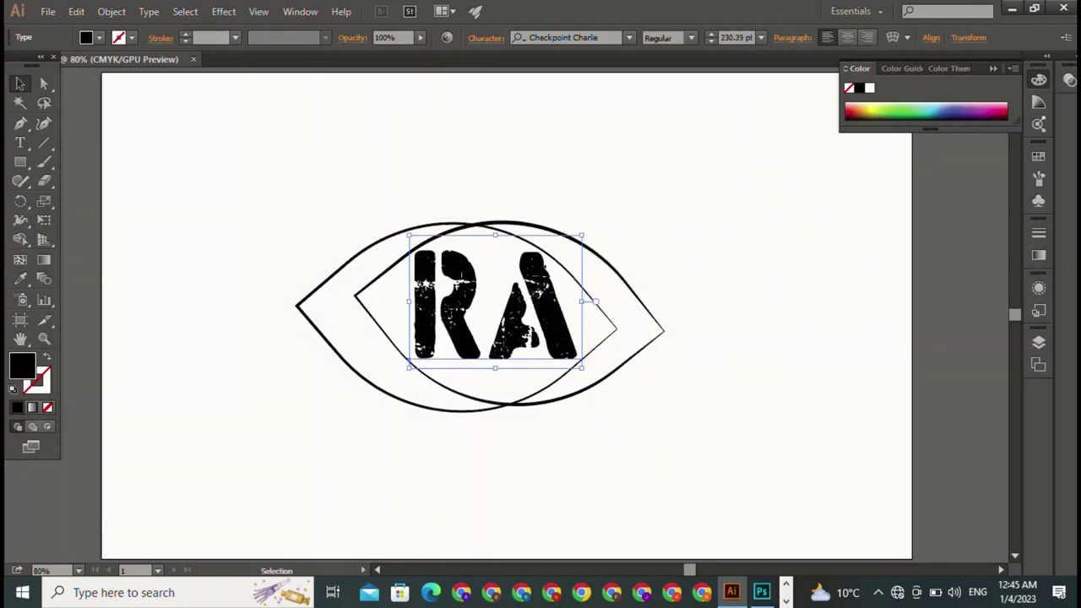
key("ctrl+shift+a")
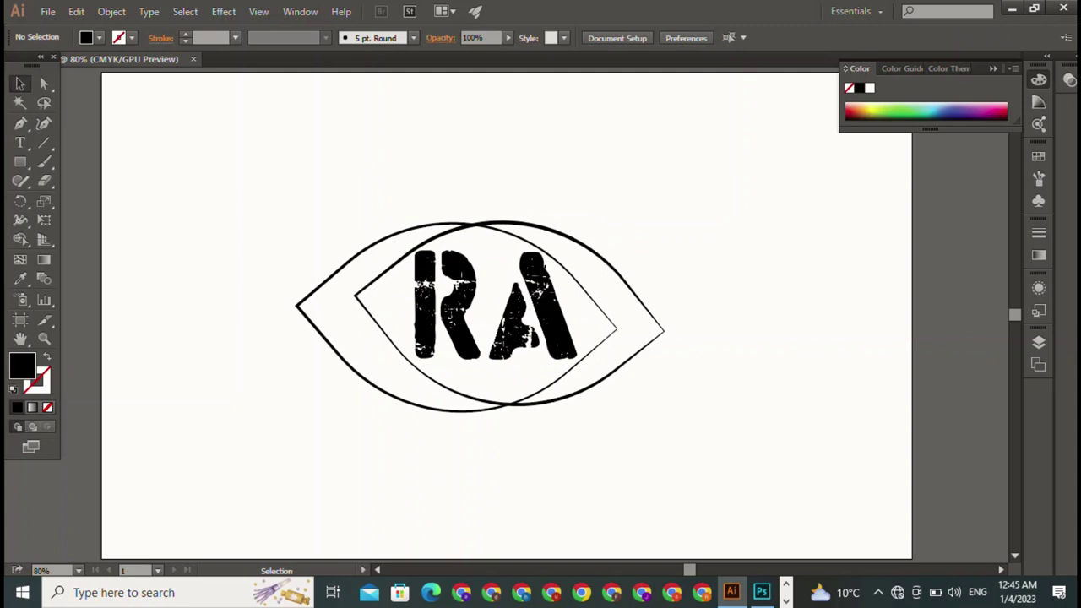